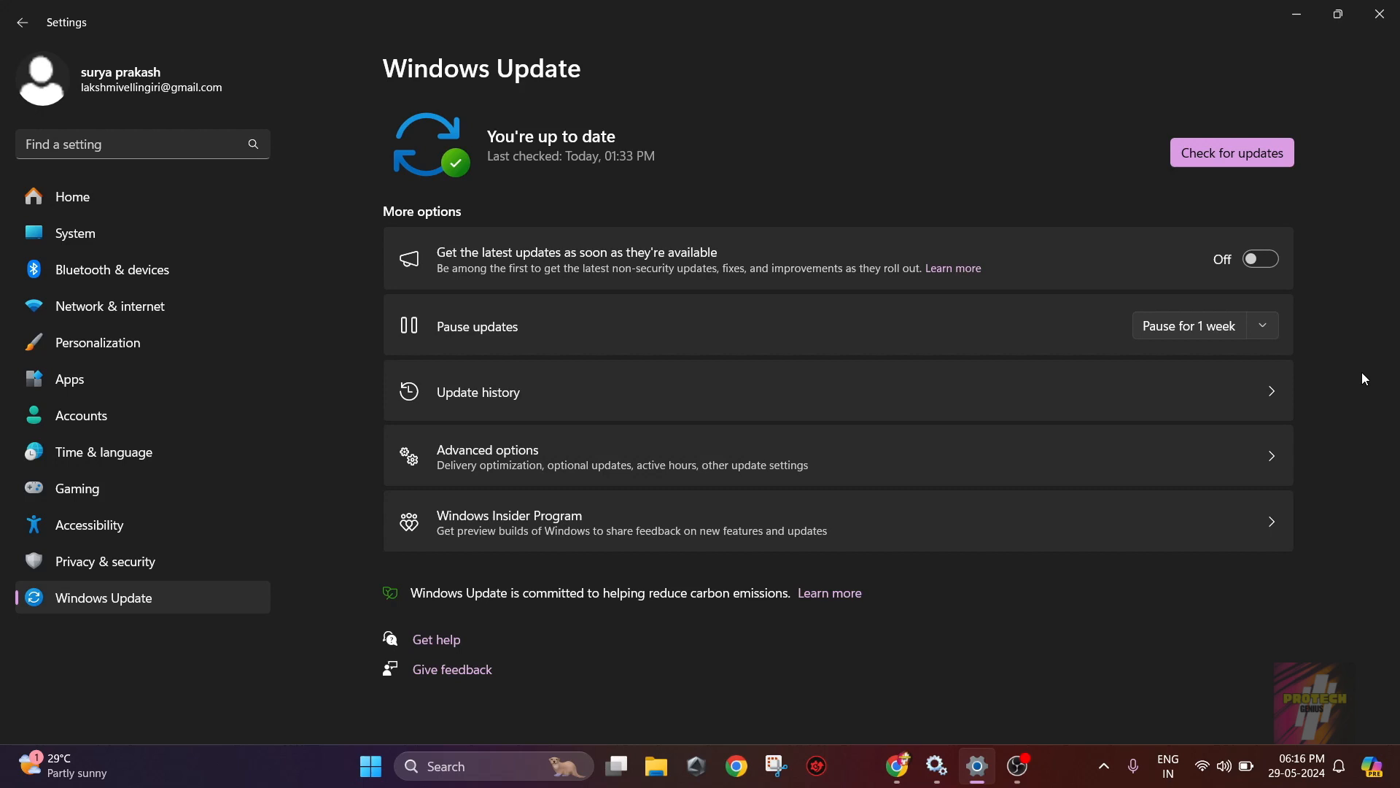
# - Check the available durations for pausing Windows updates without choosing one
pyautogui.click(1263, 327)
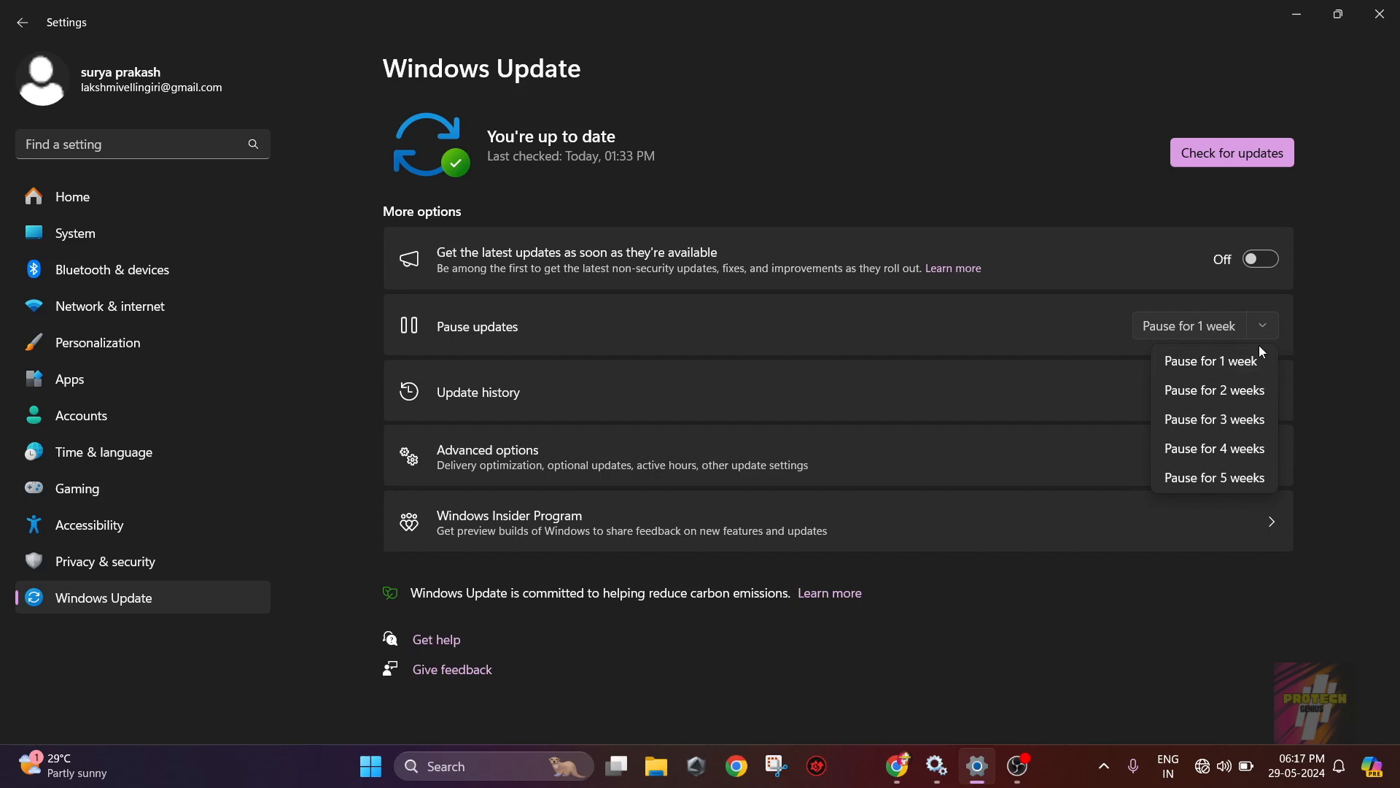
pyautogui.click(1260, 325)
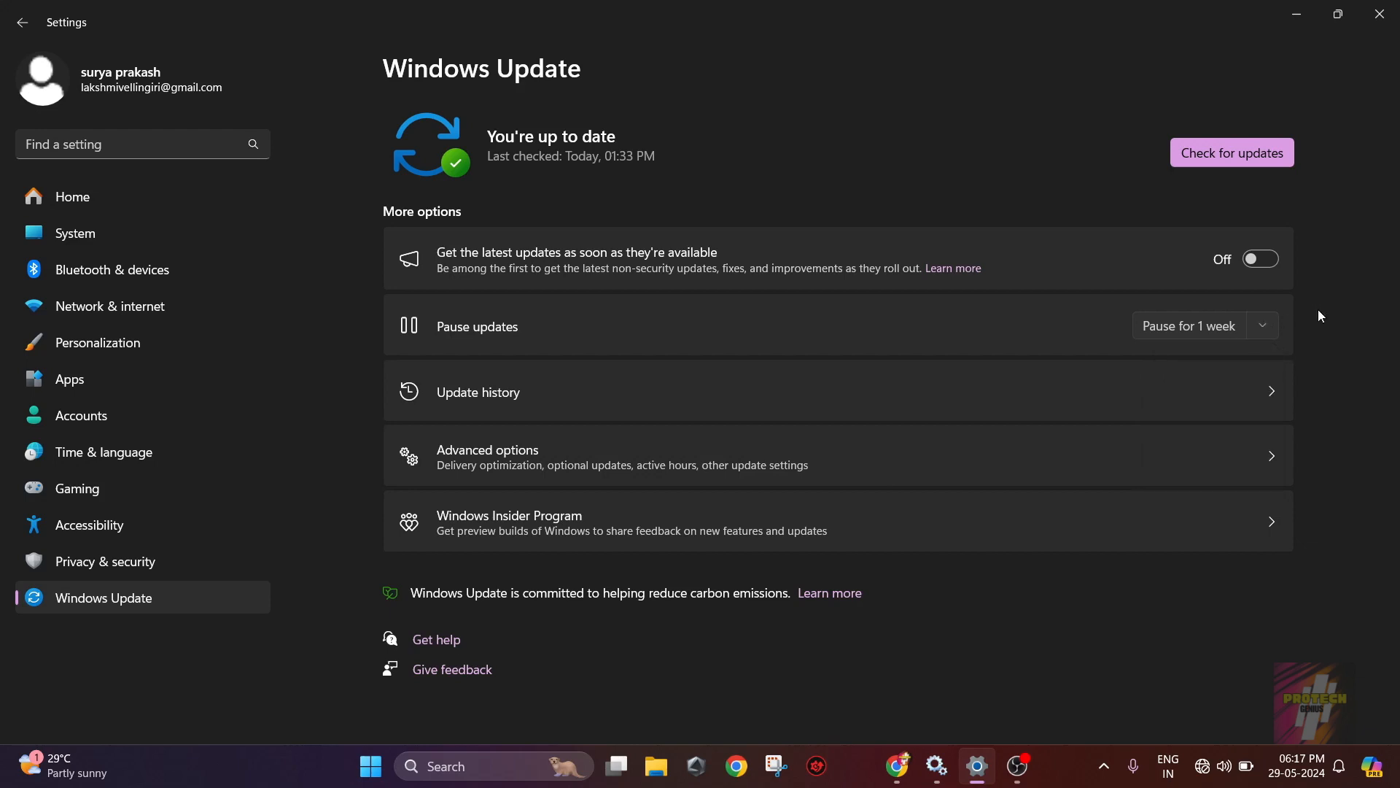
pyautogui.click(1266, 325)
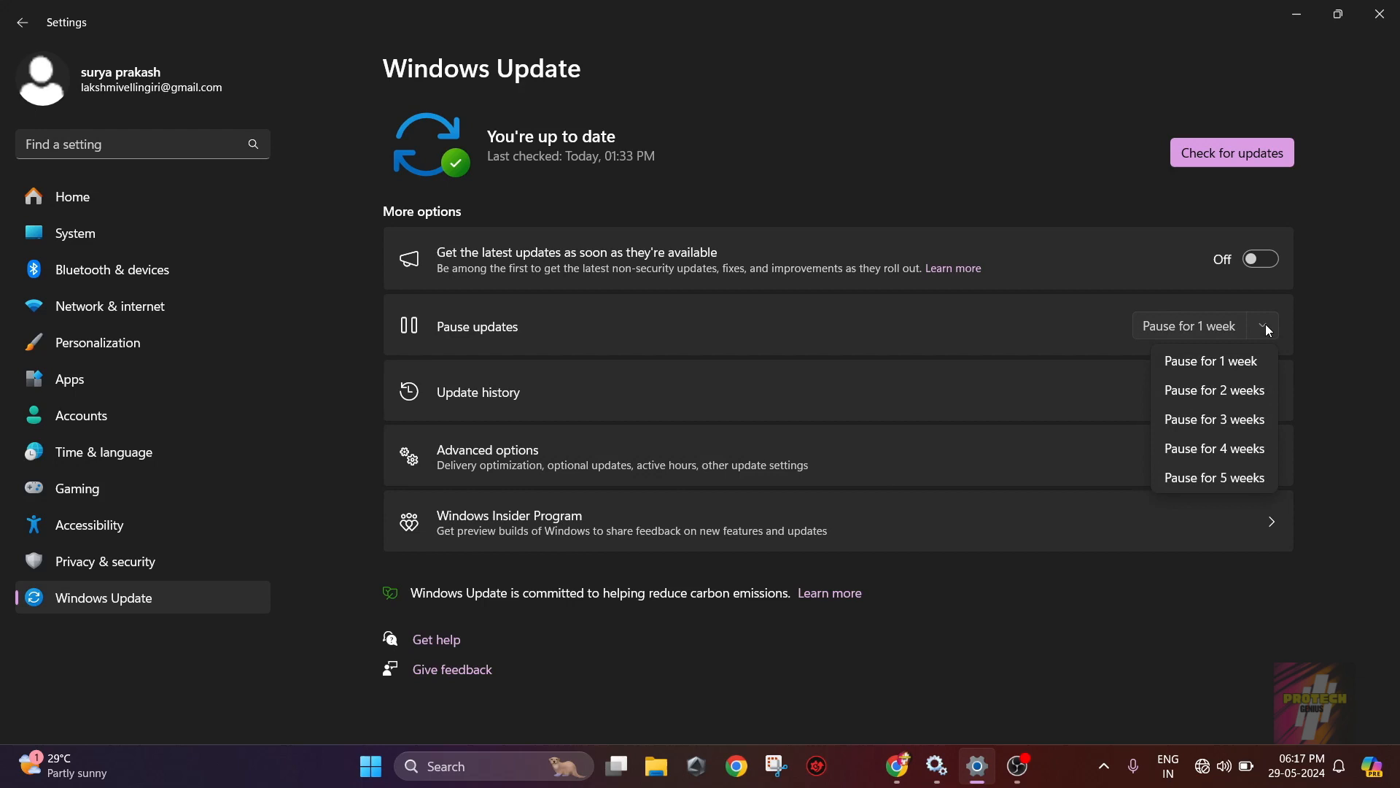
pyautogui.click(1337, 329)
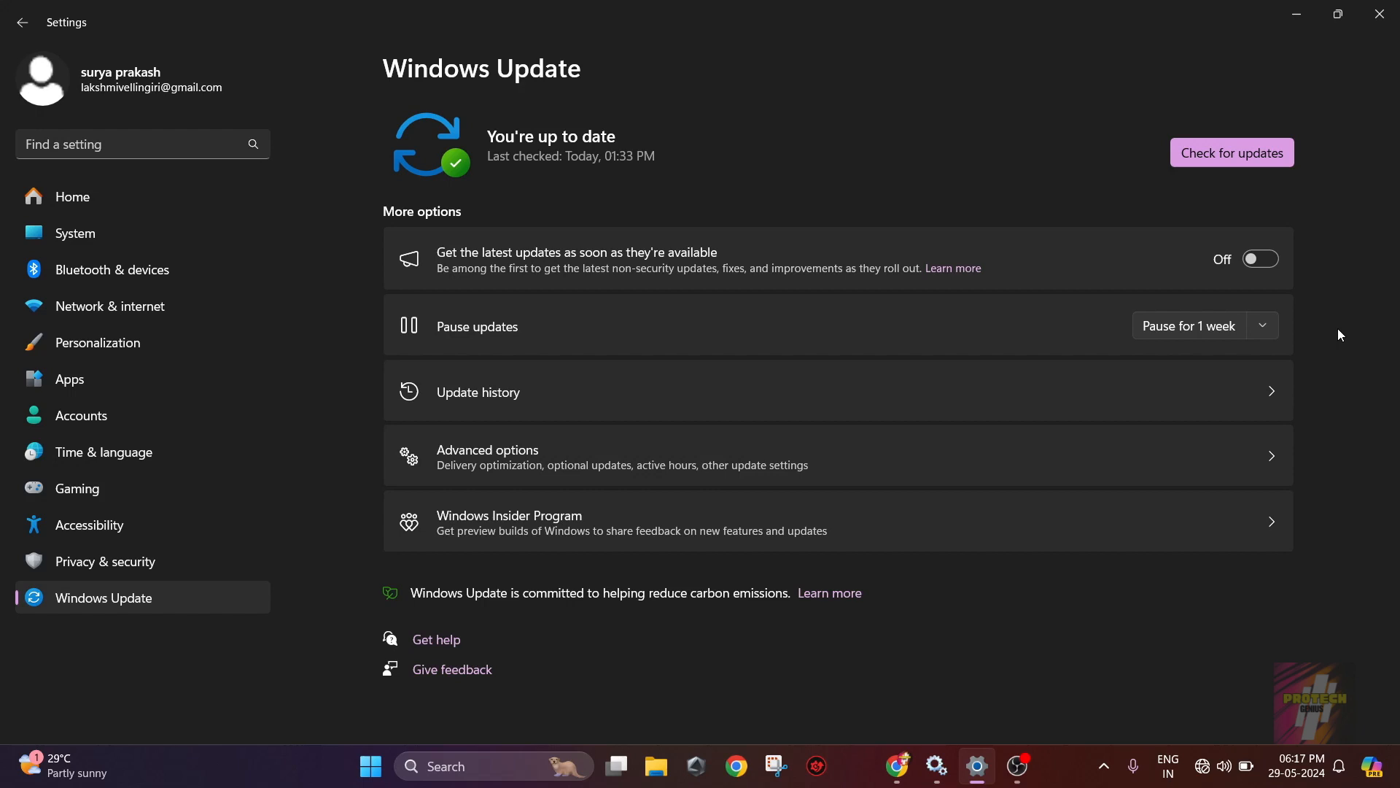
# - Open the Services console by running services.msc and locate the Windows Update service in the list
pyautogui.press('super+r')
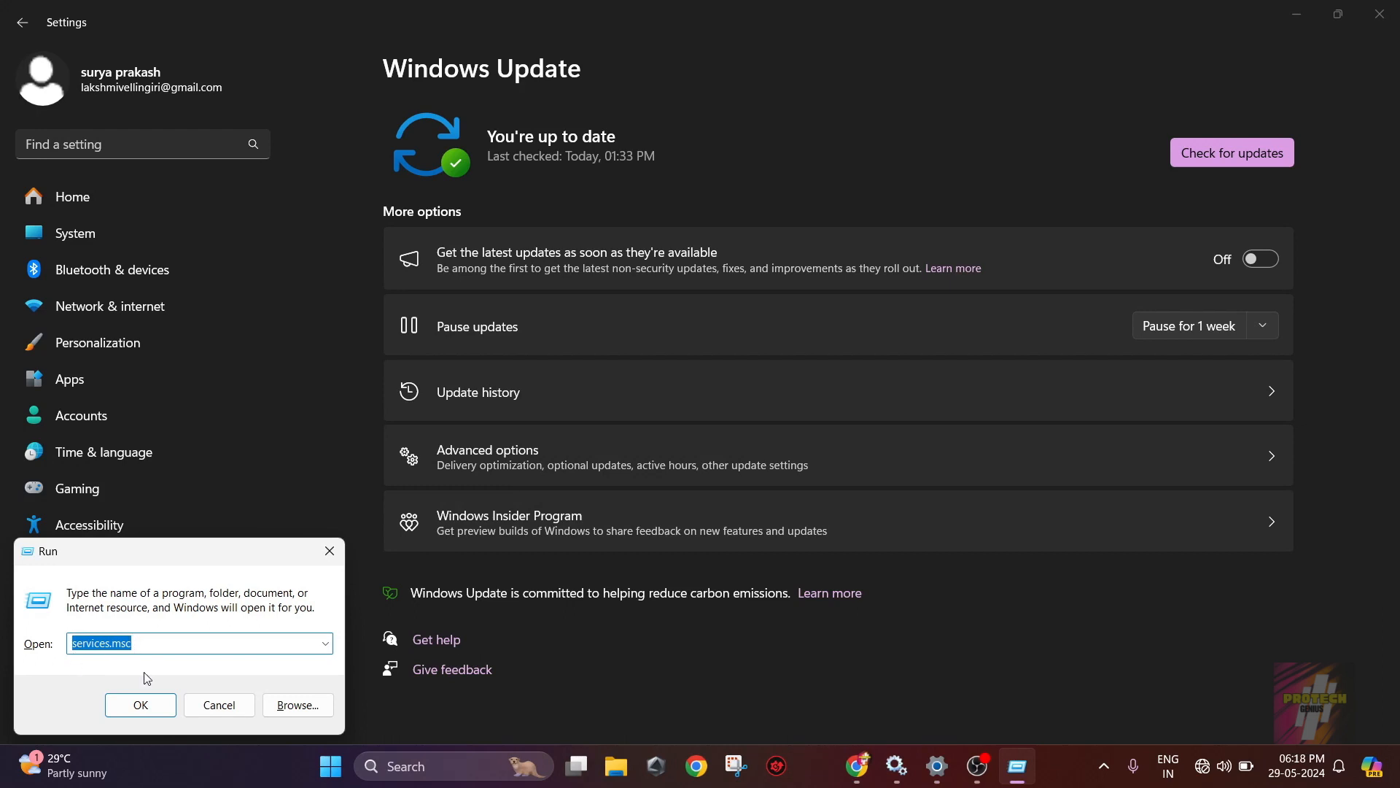
pyautogui.click(146, 704)
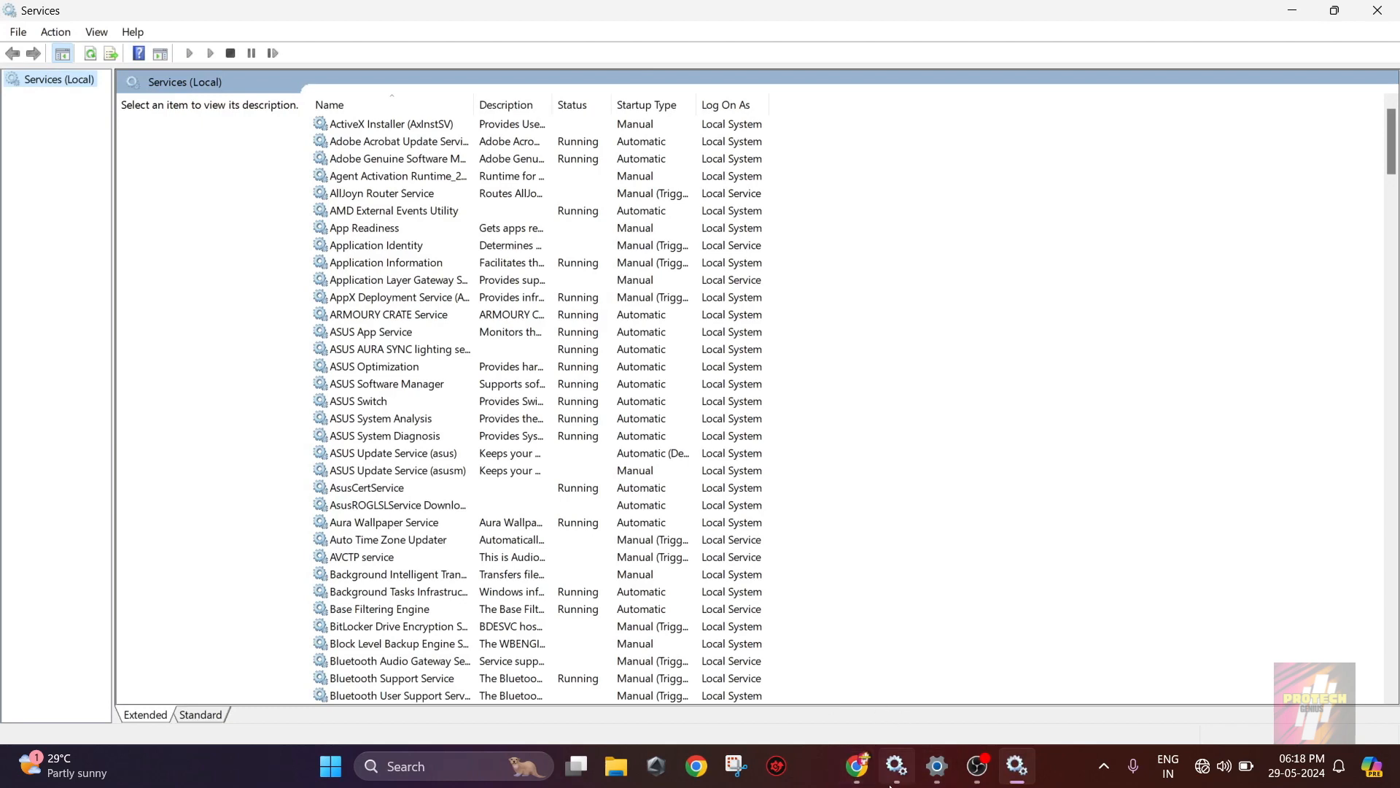
pyautogui.moveTo(894, 780)
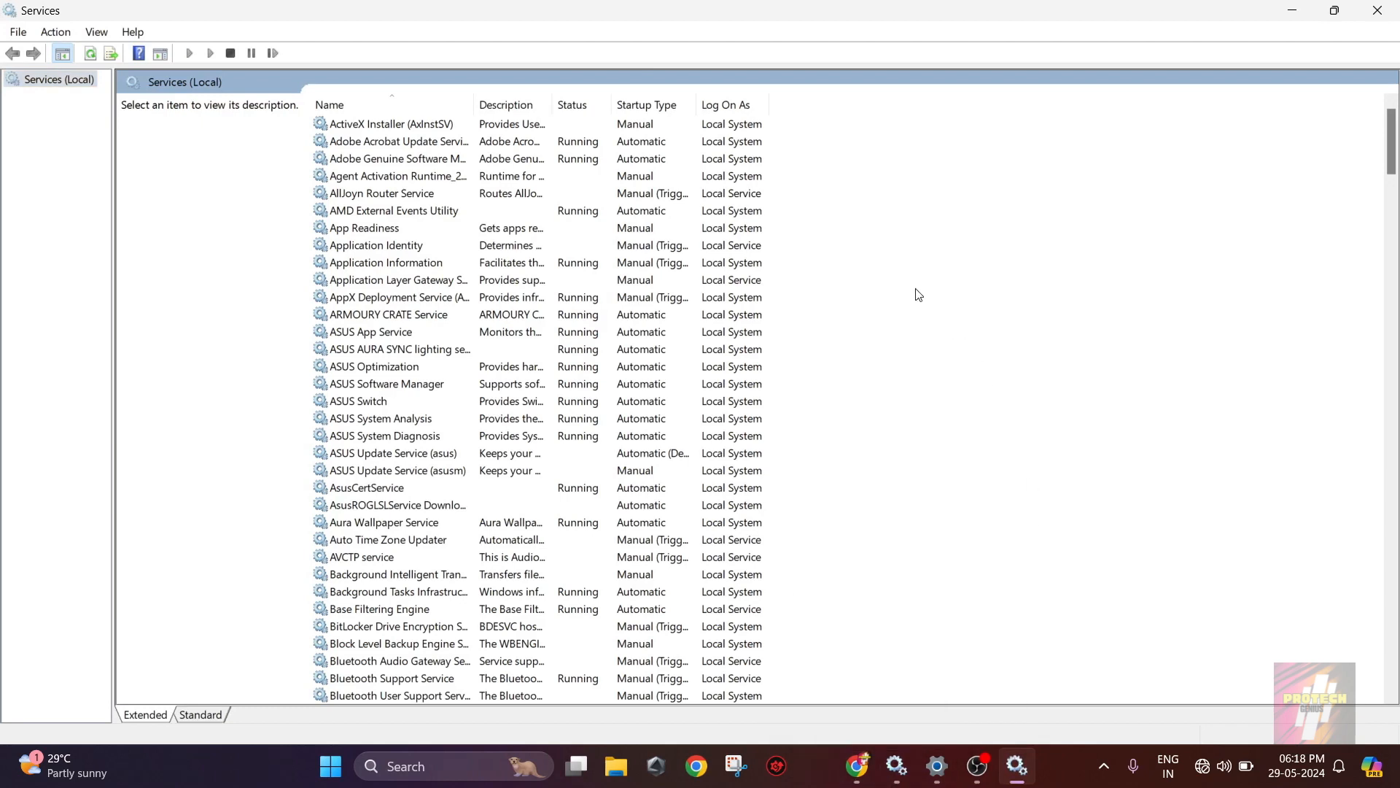
pyautogui.press('w')
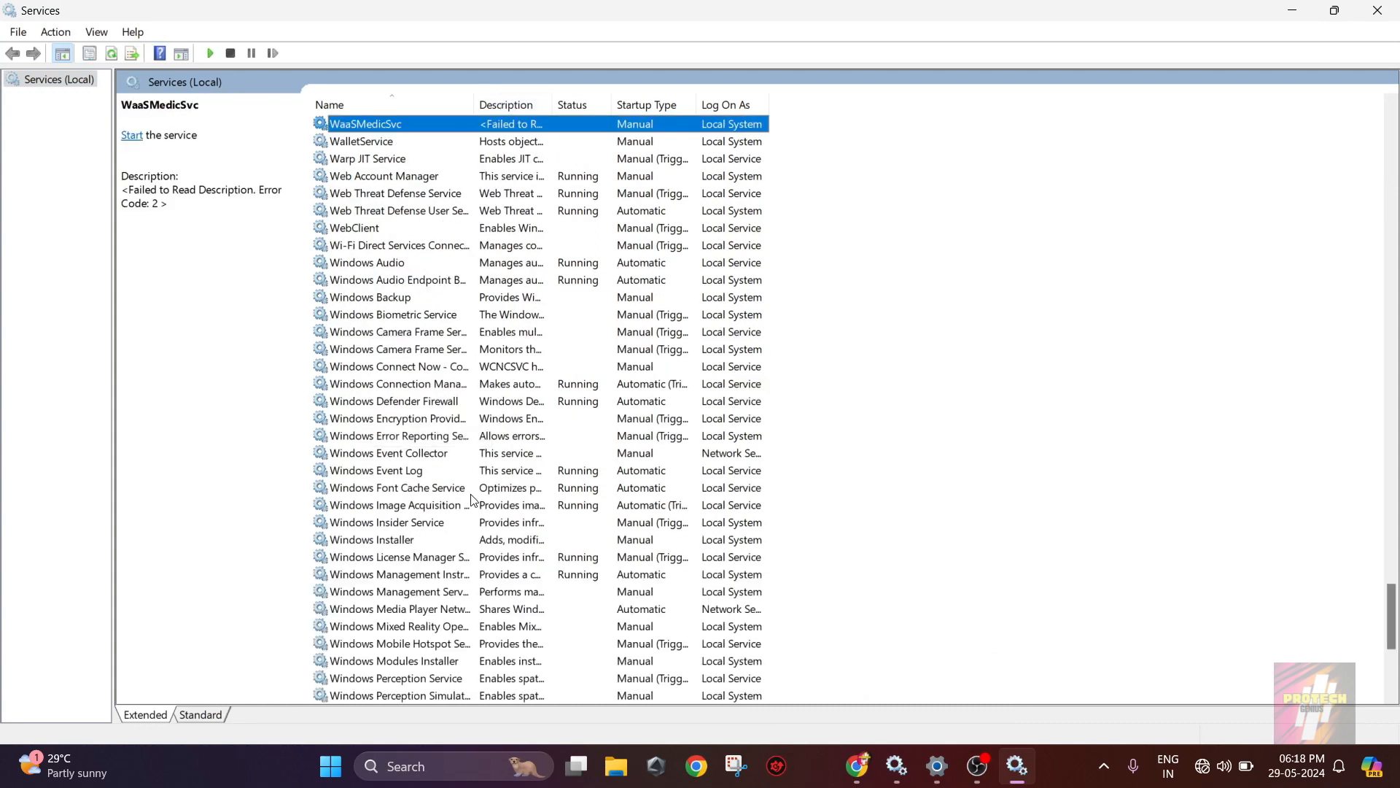
pyautogui.scroll(-1, 472, 500)
pyautogui.scroll(-4, 472, 500)
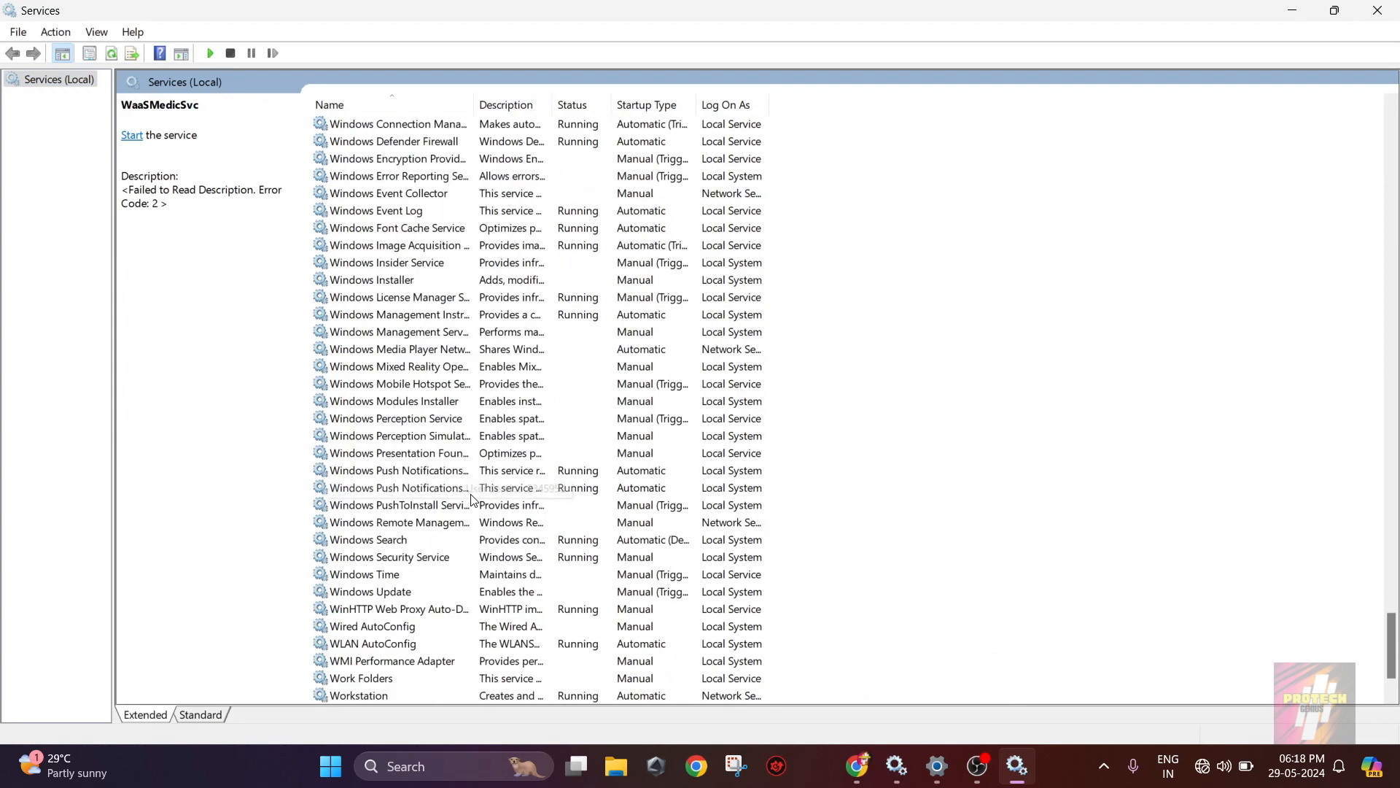
pyautogui.scroll(-2, 471, 500)
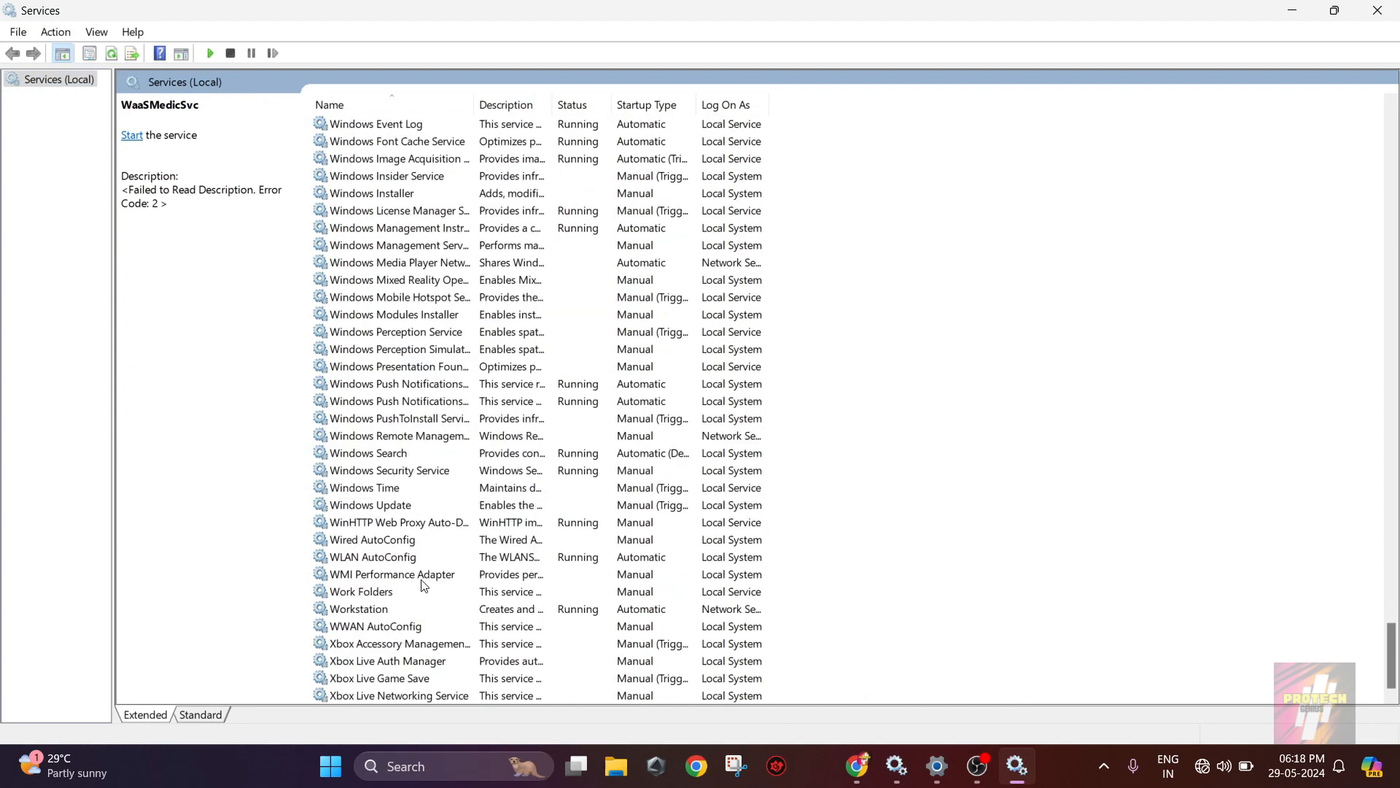
# - Try the Disabled startup type for the Windows Update service, discard the change and close the Services console
pyautogui.doubleClick(369, 506)
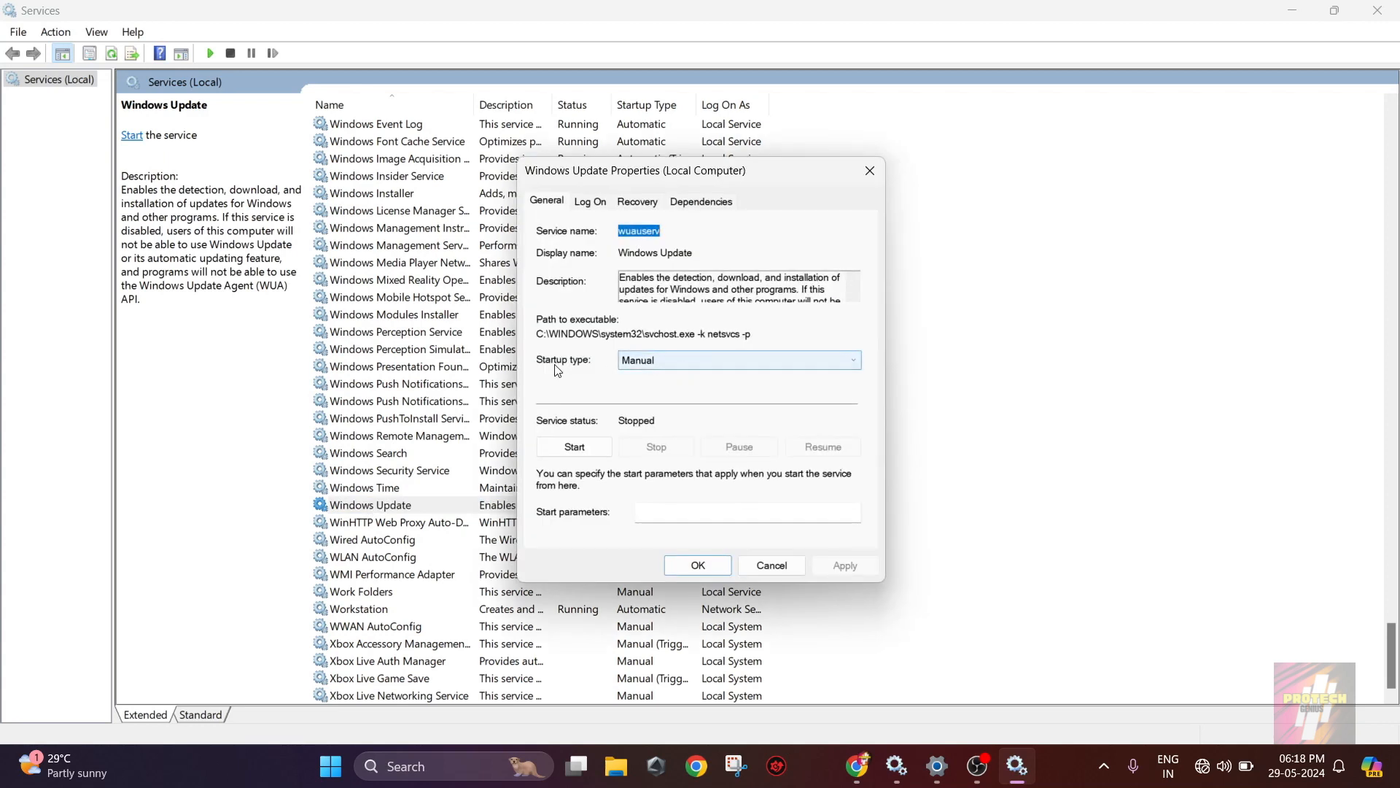
pyautogui.click(656, 361)
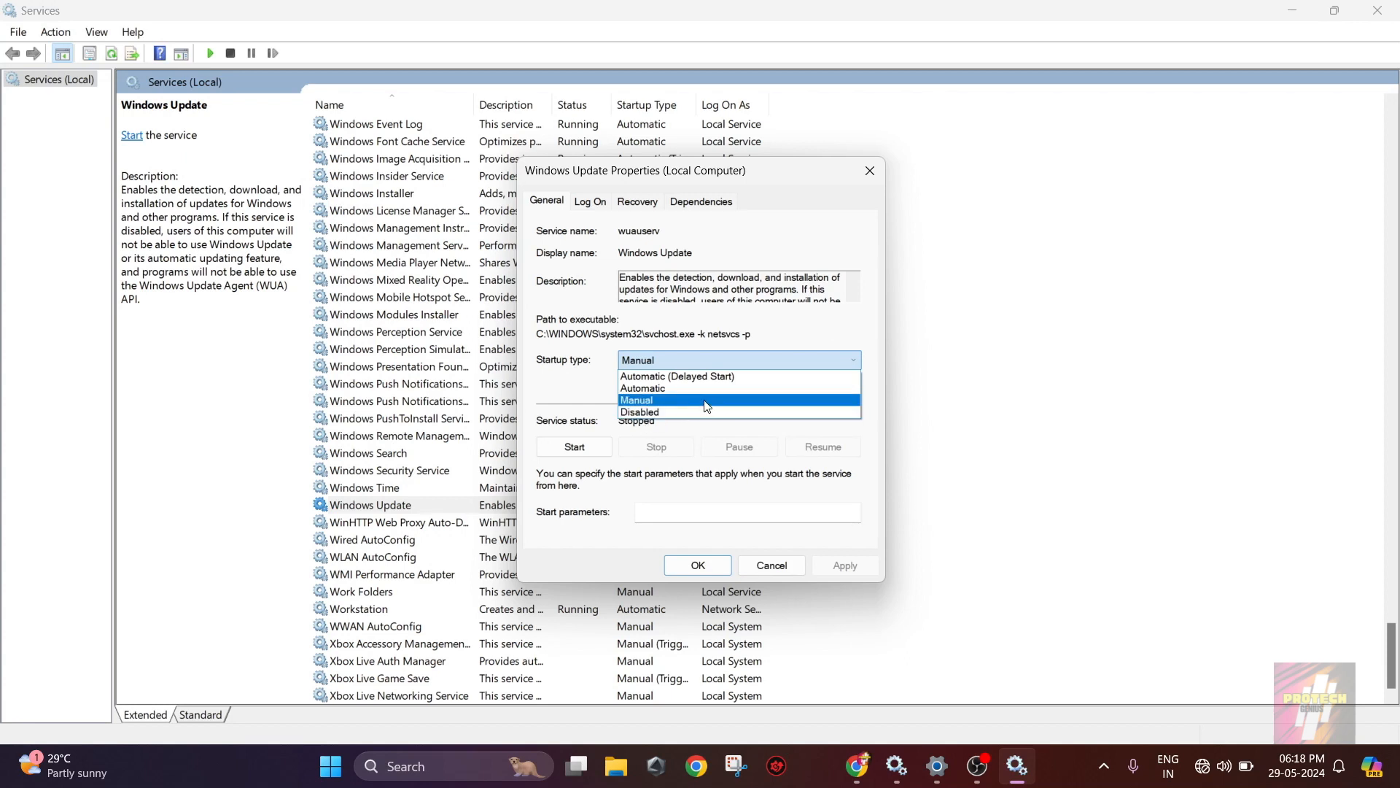
pyautogui.click(658, 413)
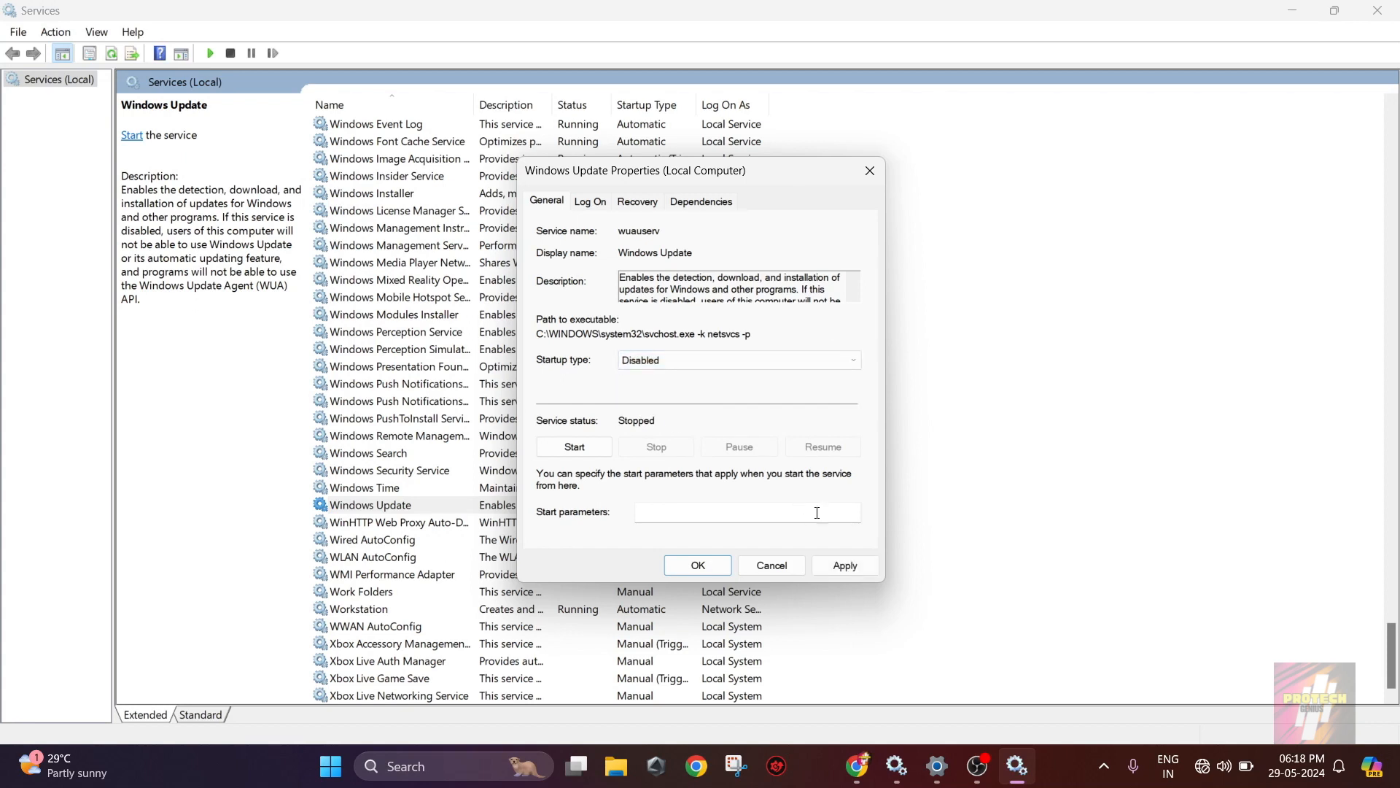
pyautogui.click(794, 571)
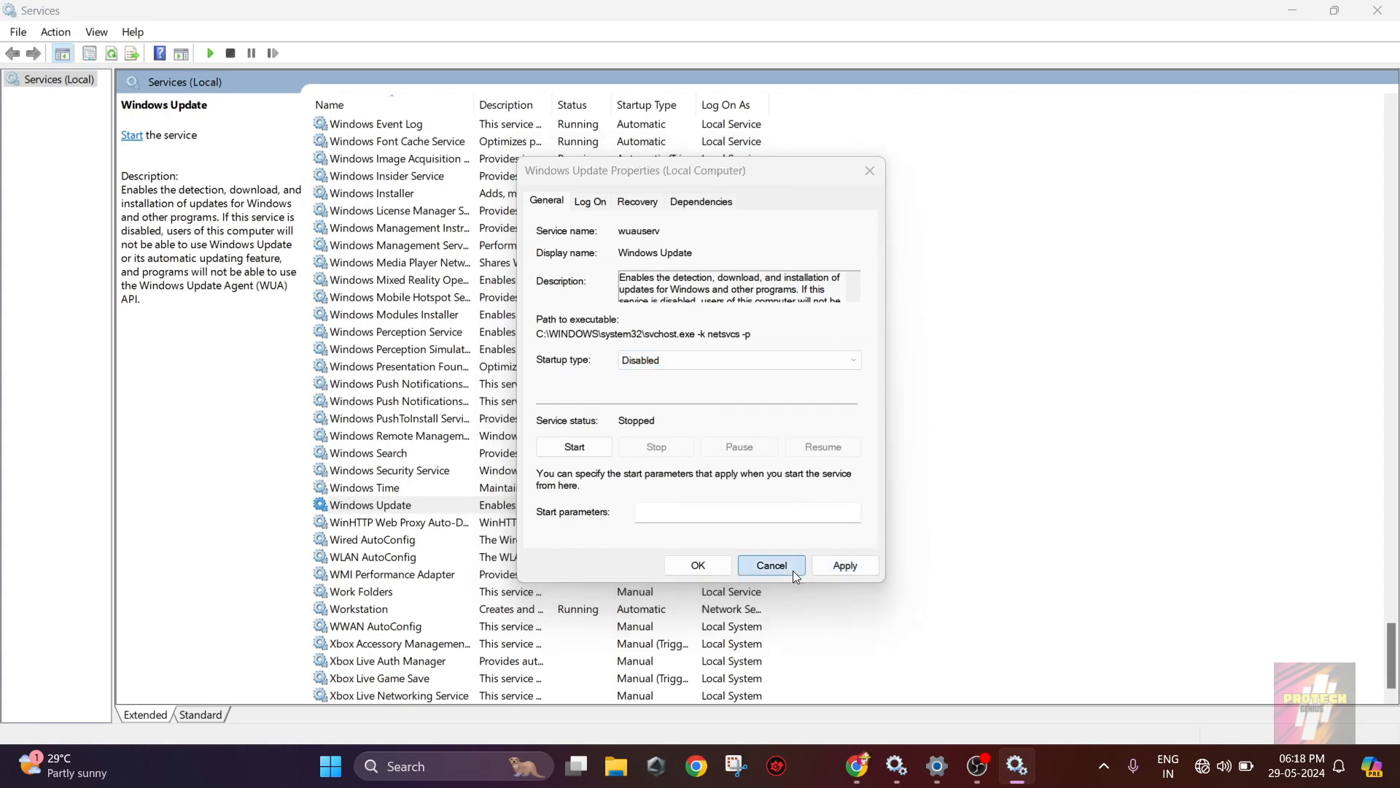
pyautogui.click(1047, 504)
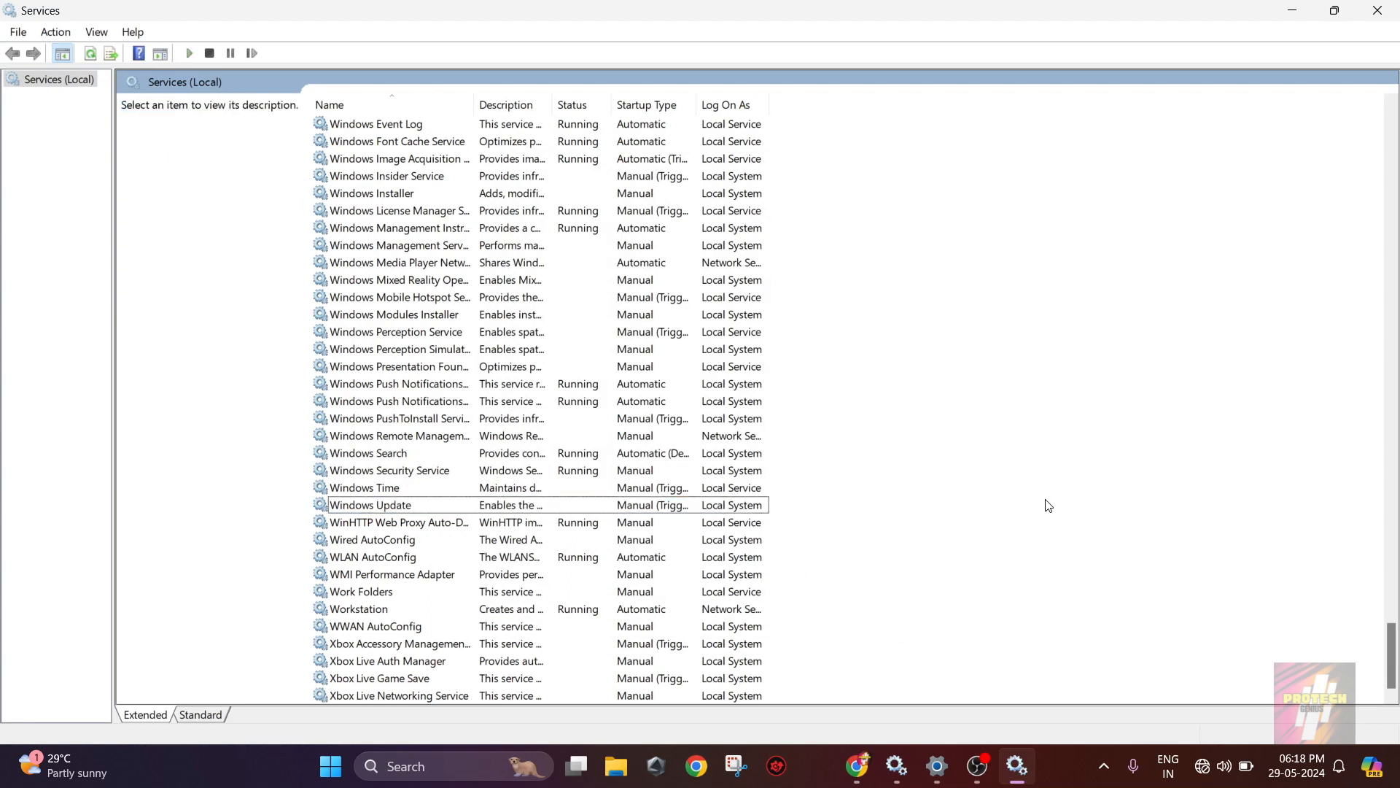
pyautogui.click(1391, 4)
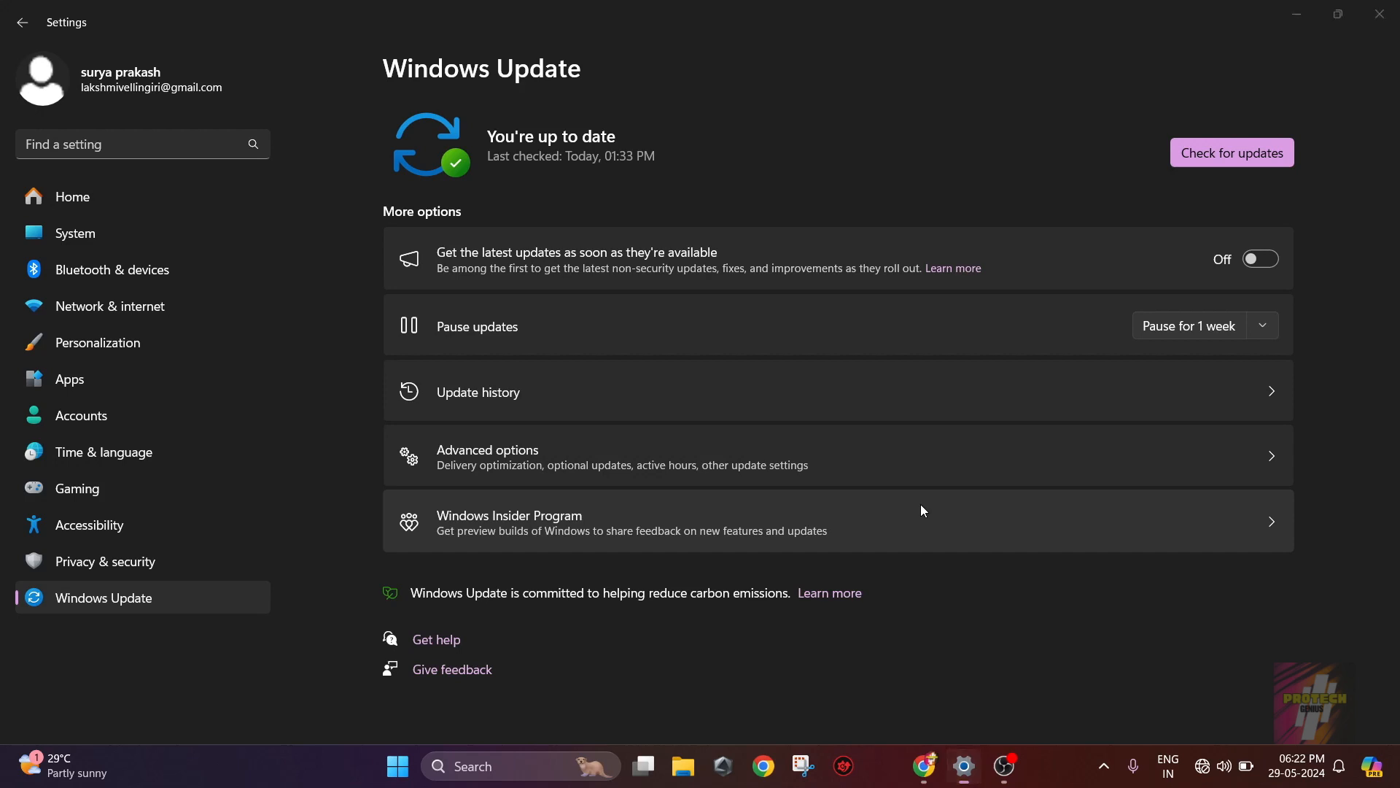
# - Open the Registry Editor by running regedit and maximize its window
pyautogui.press('super+r')
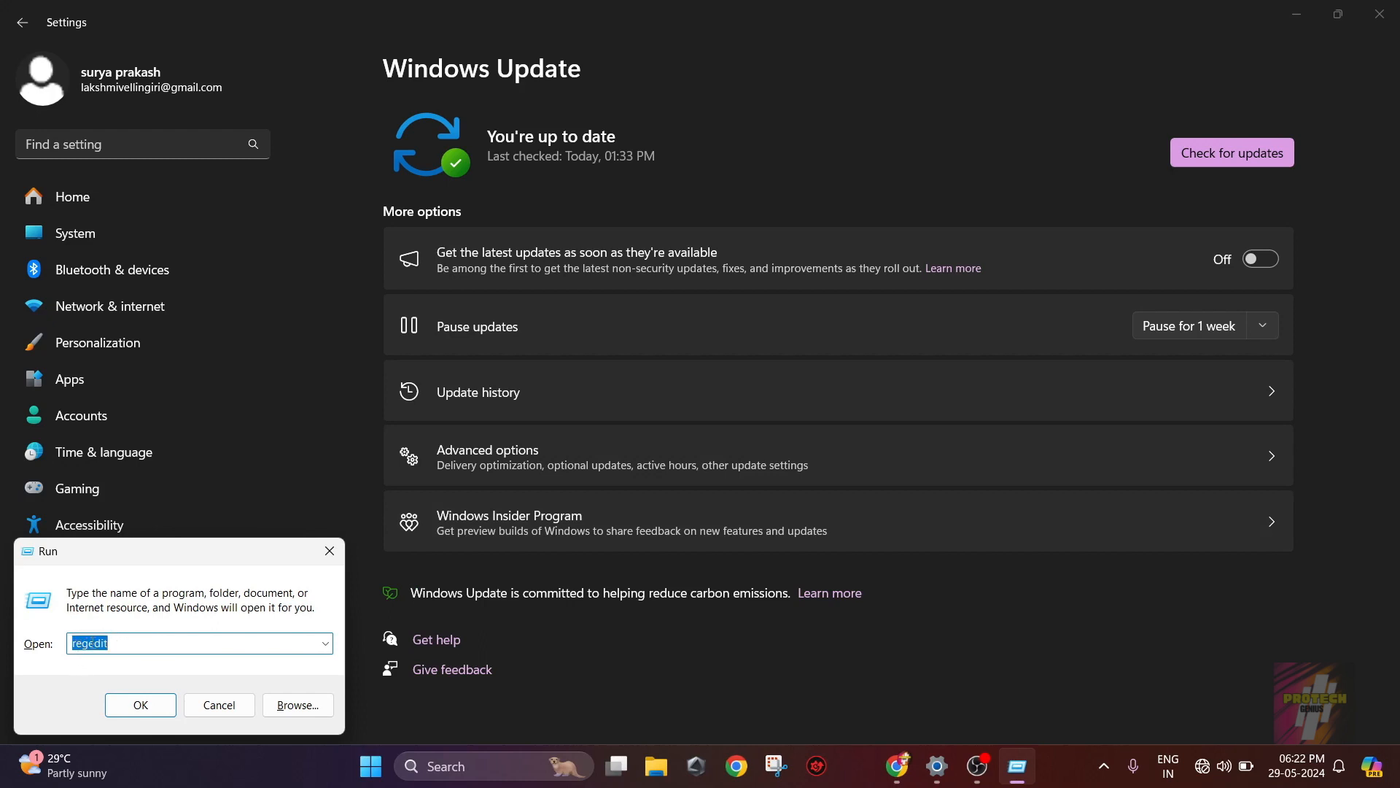
pyautogui.click(138, 704)
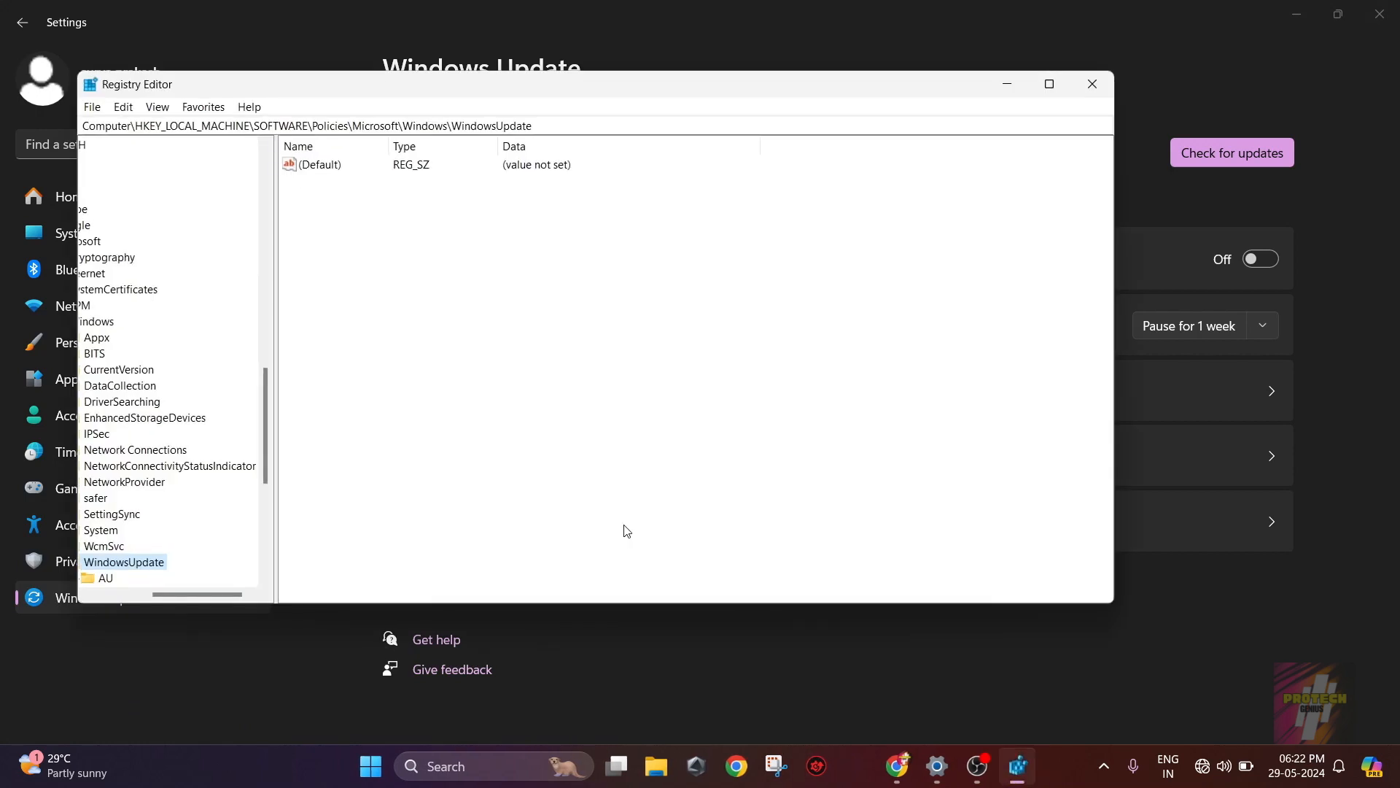
pyautogui.hscroll(-1, 245, 325)
pyautogui.hscroll(-1, 244, 325)
pyautogui.click(1049, 84)
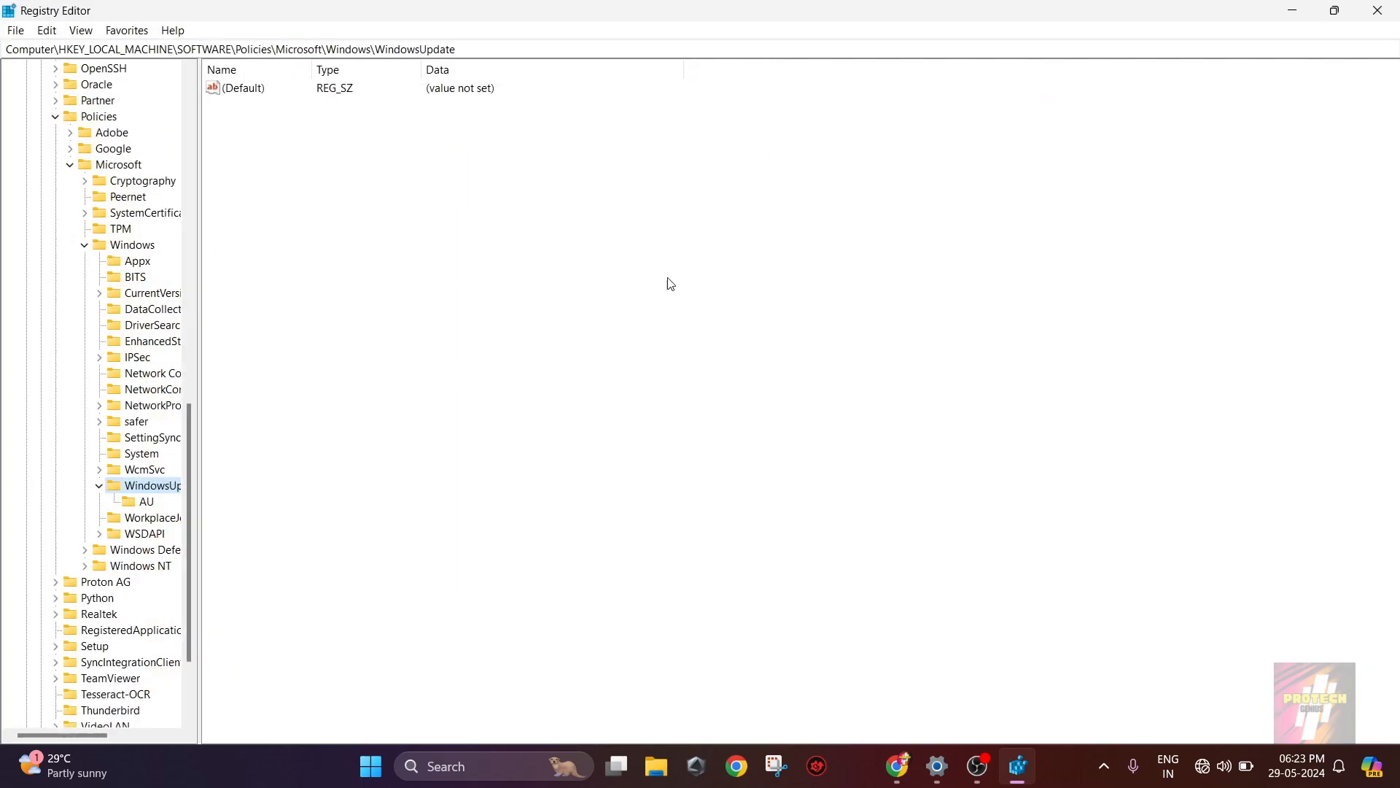
# - Return to the top of the registry tree and expand HKEY_LOCAL_MACHINE and its SOFTWARE key
pyautogui.scroll(18, 120, 371)
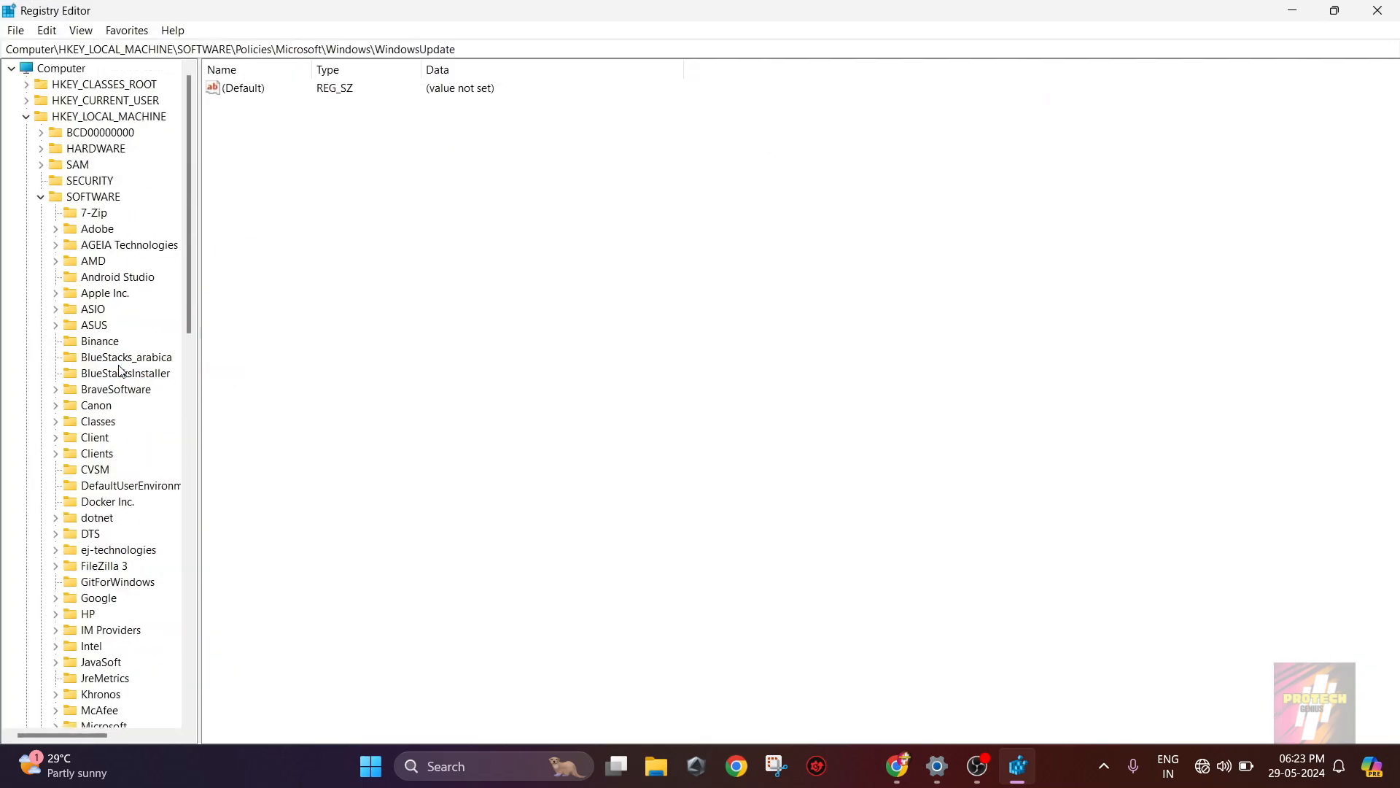
pyautogui.click(27, 117)
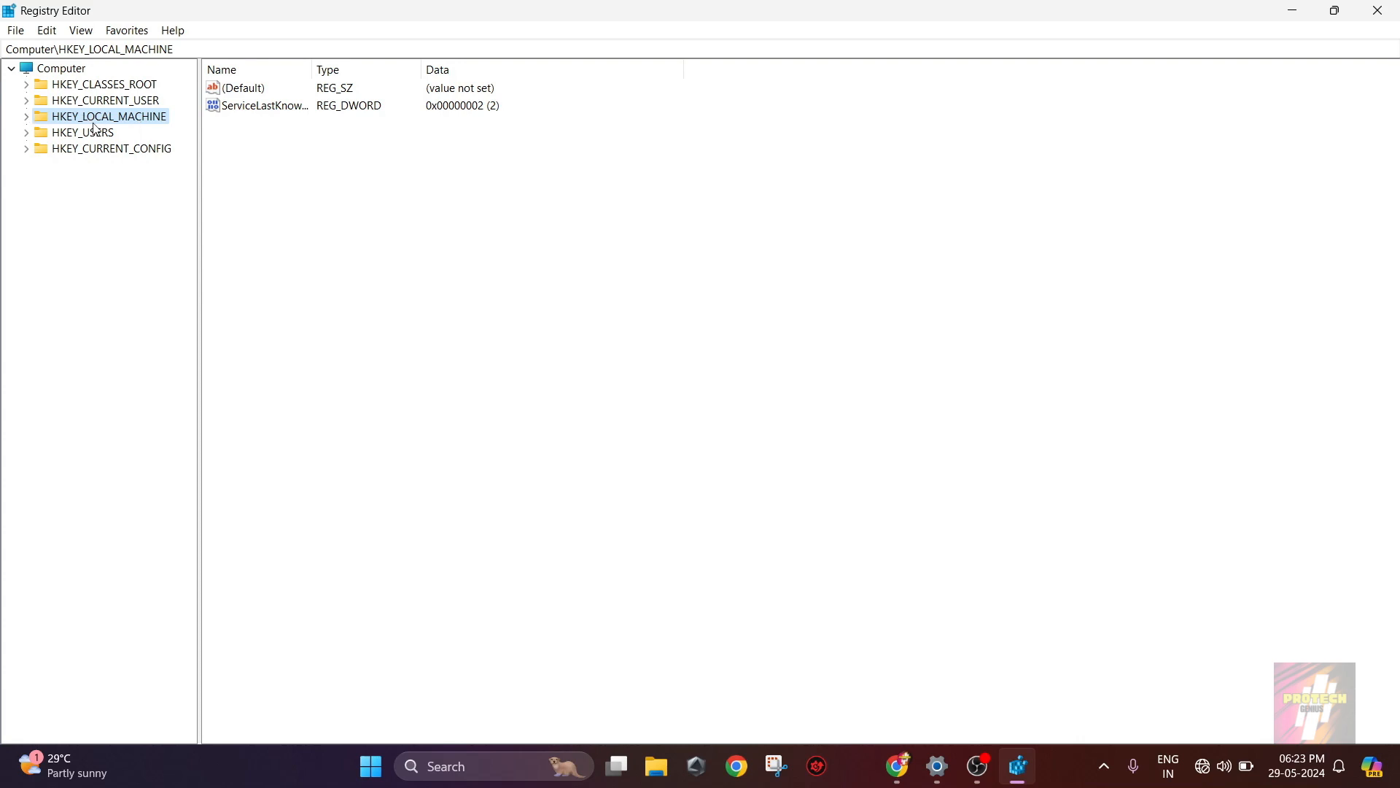
pyautogui.click(26, 116)
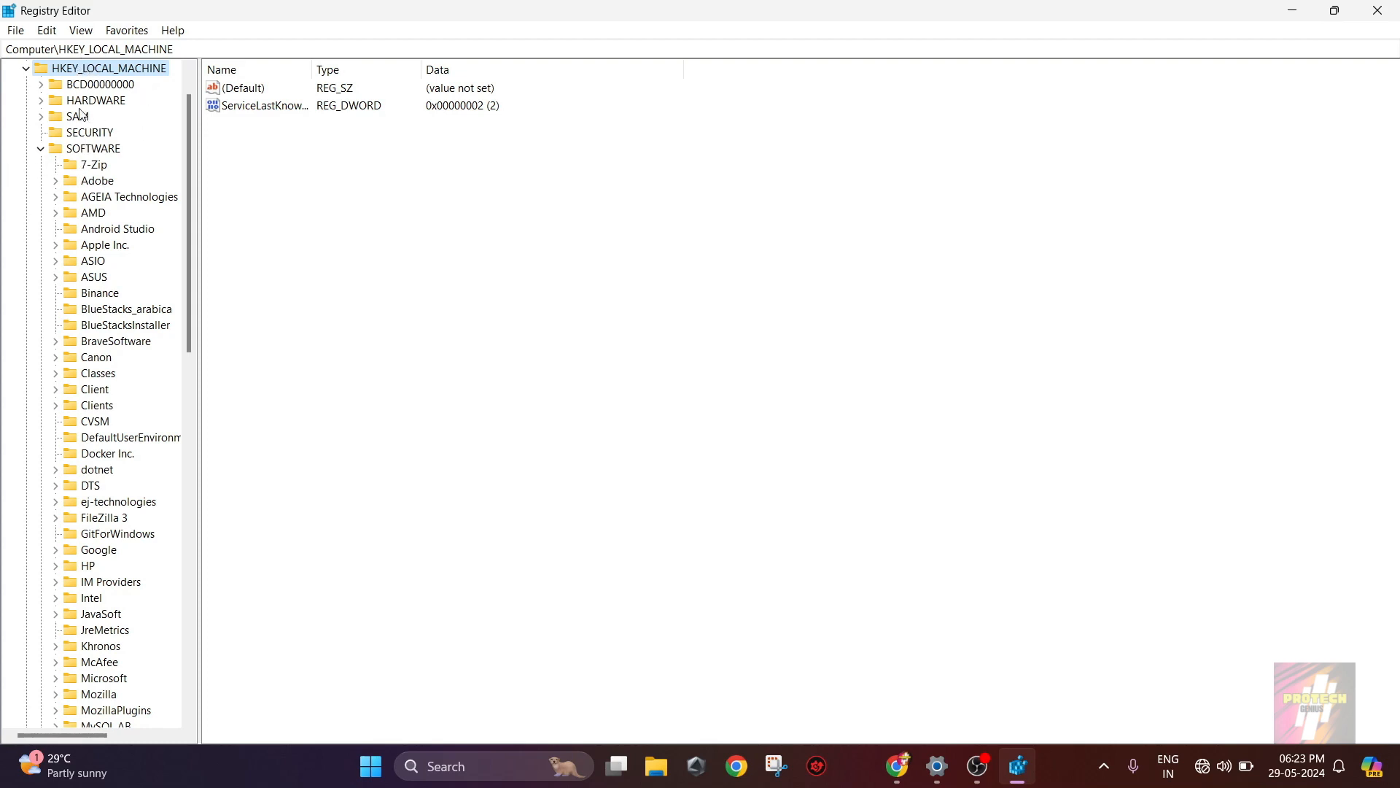
pyautogui.click(40, 148)
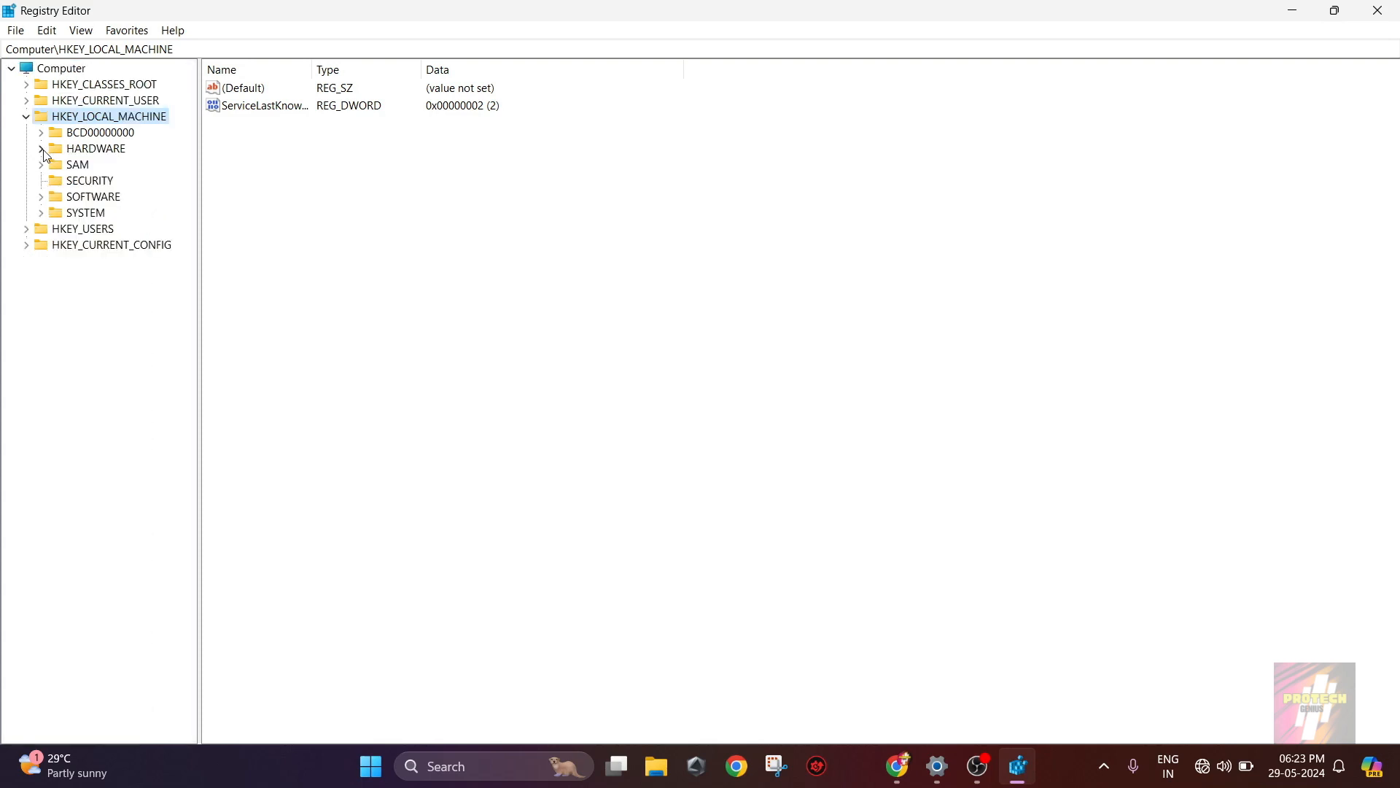
pyautogui.click(41, 197)
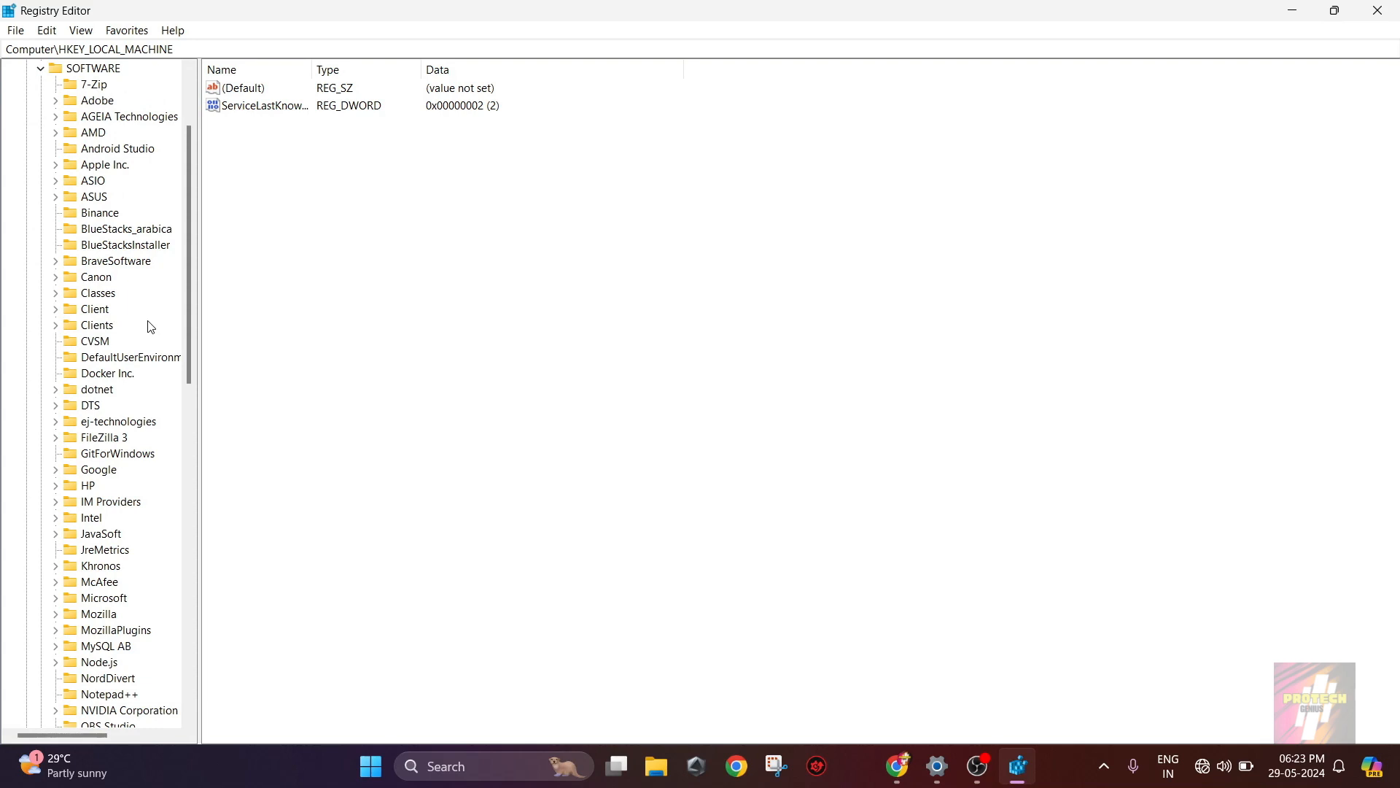
# - Go to the WindowsUpdate key under SOFTWARE\Policies\Microsoft\Windows
pyautogui.scroll(-6, 151, 326)
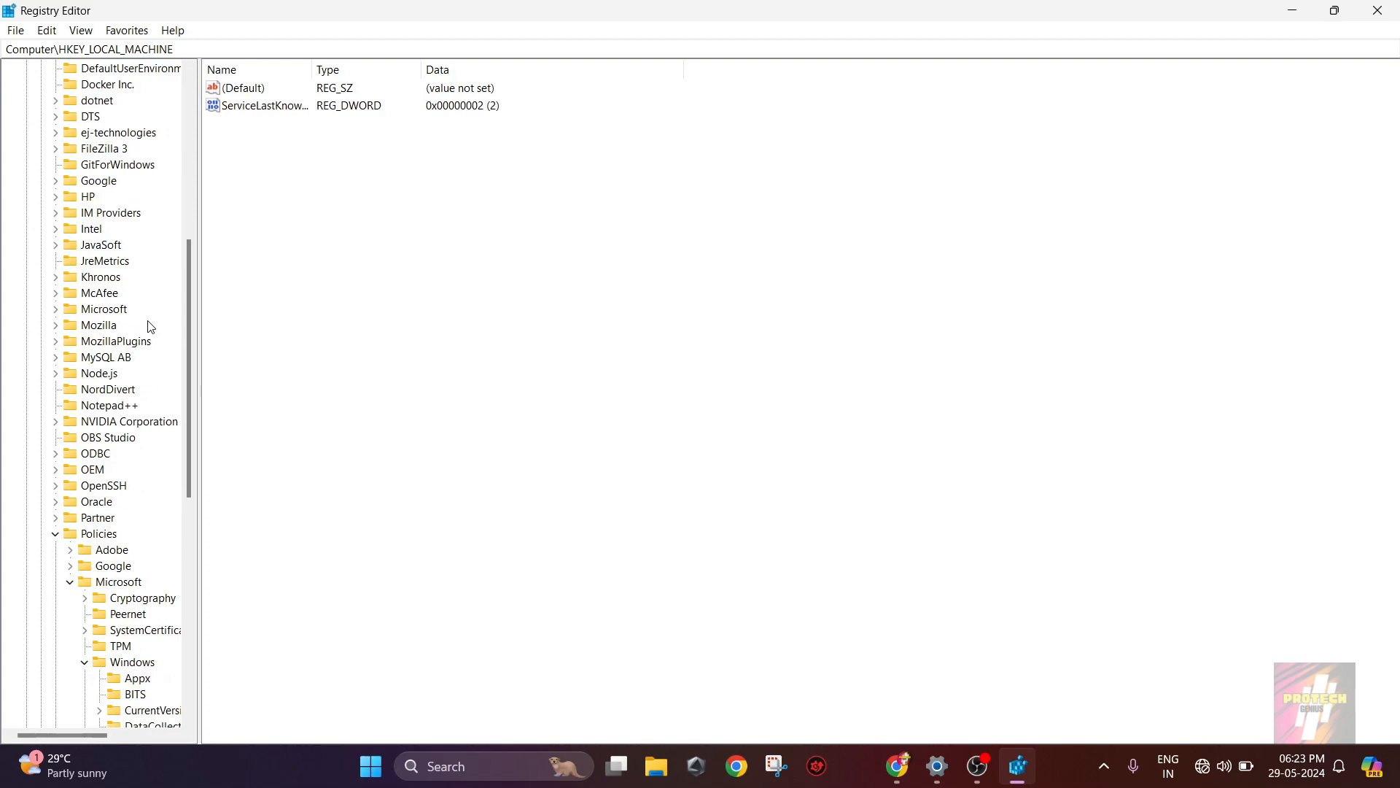
pyautogui.press('p')
pyautogui.press('o')
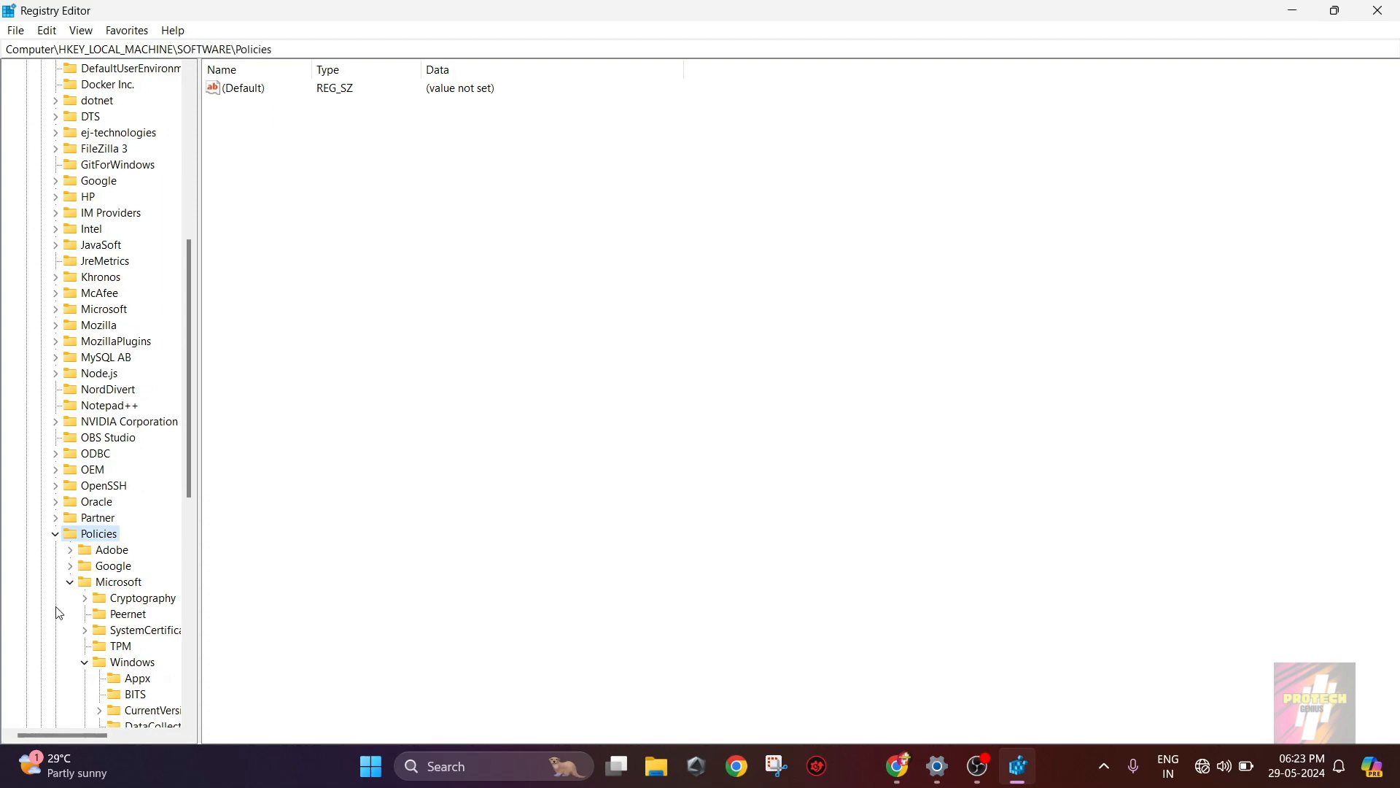
pyautogui.scroll(-1, 110, 541)
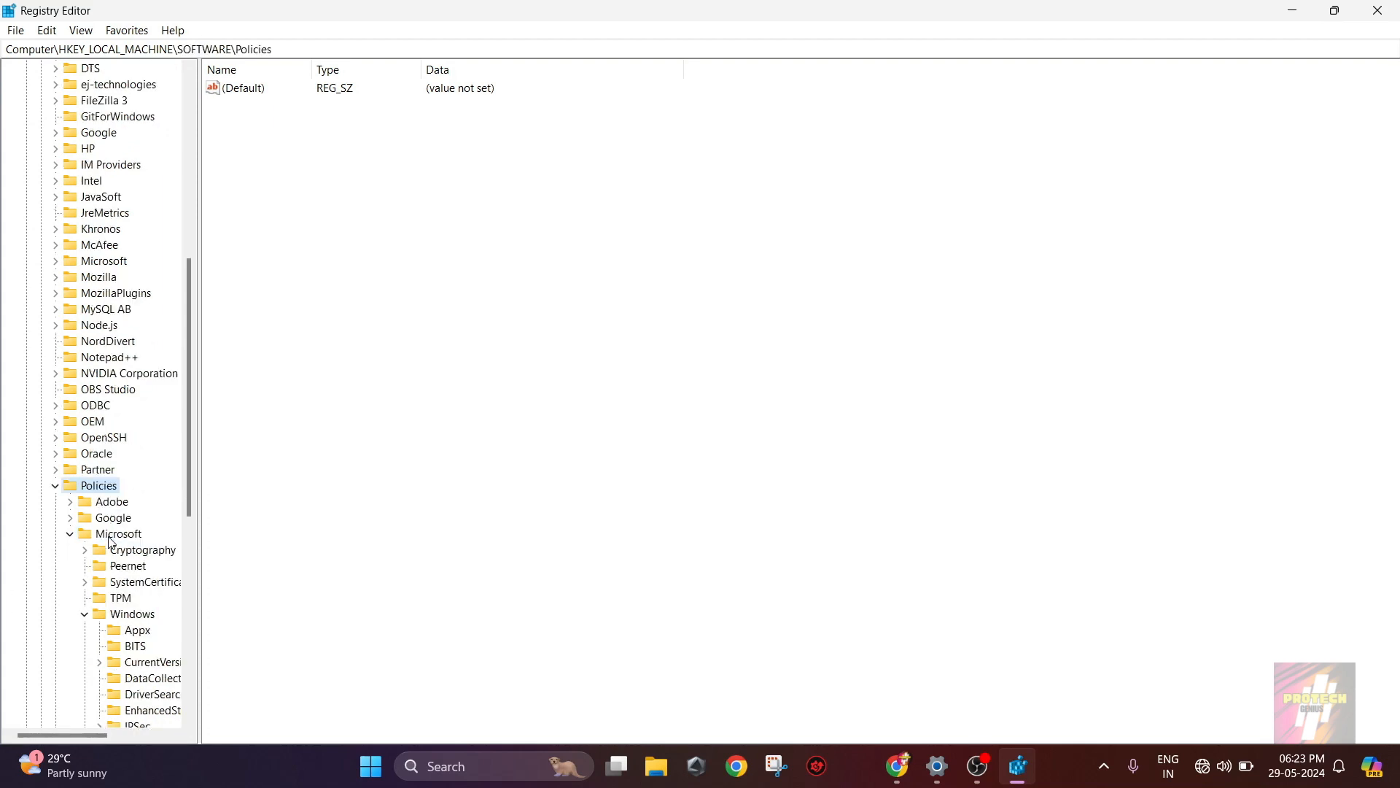
pyautogui.click(69, 534)
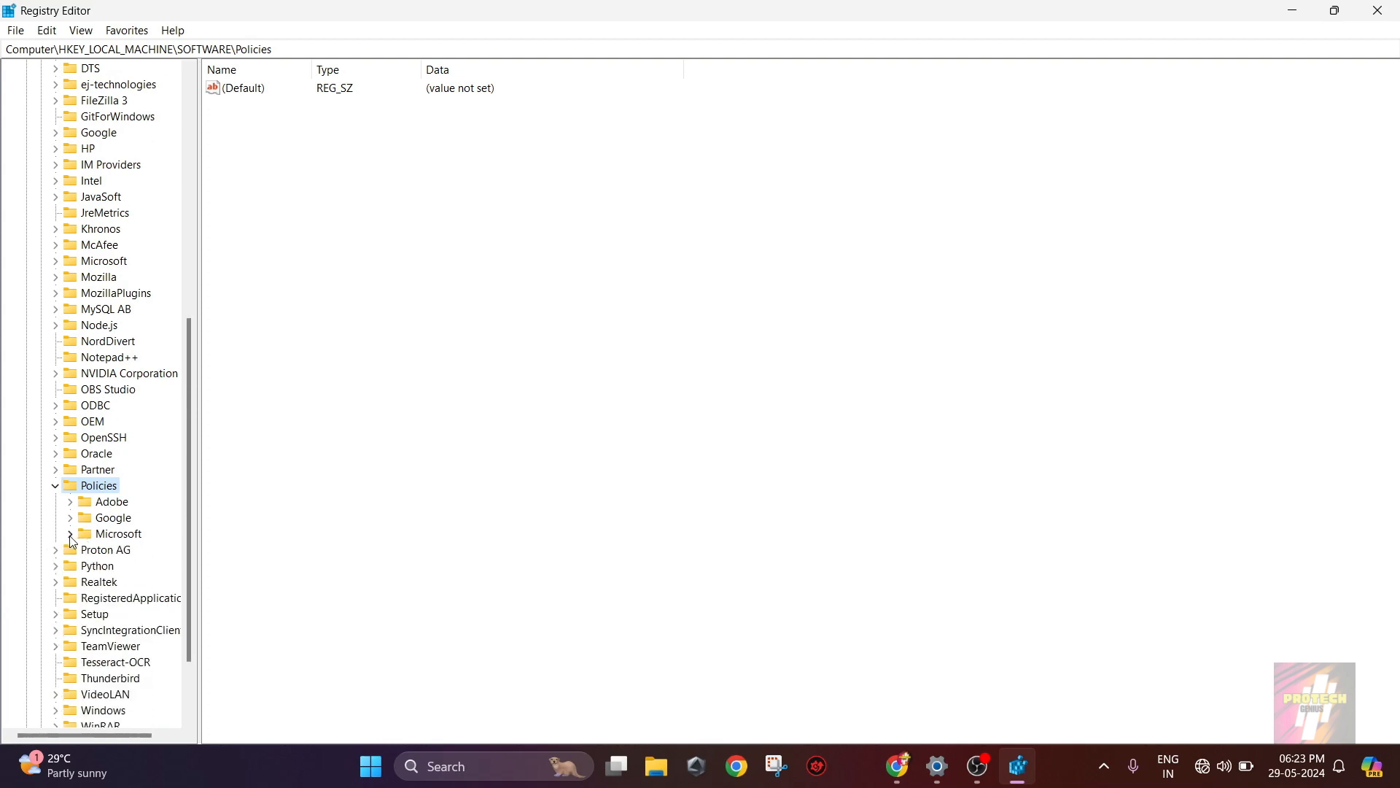
pyautogui.click(69, 534)
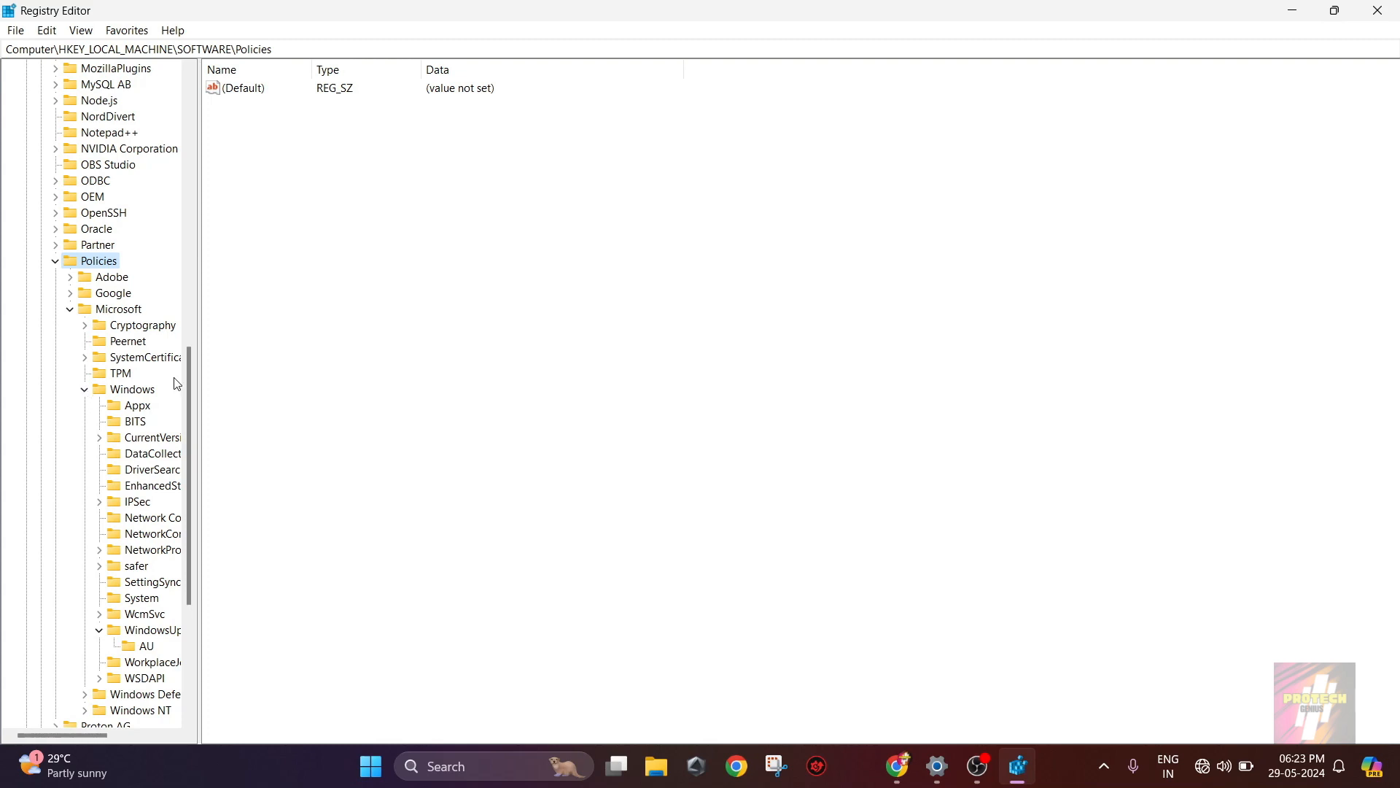
pyautogui.click(157, 632)
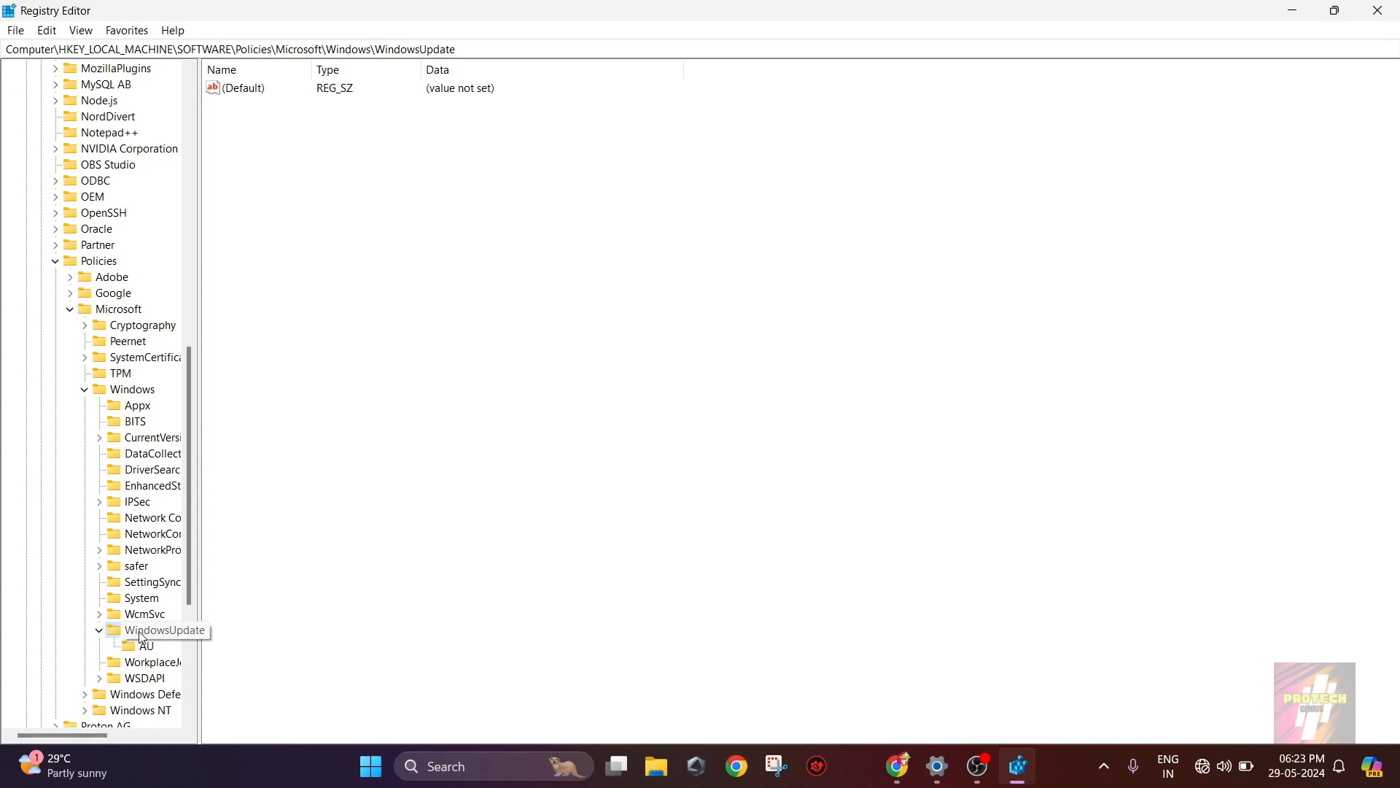
# - Review the options for creating a new item under the Windows key and reselect its WindowsUpdate subkey
pyautogui.click(130, 393)
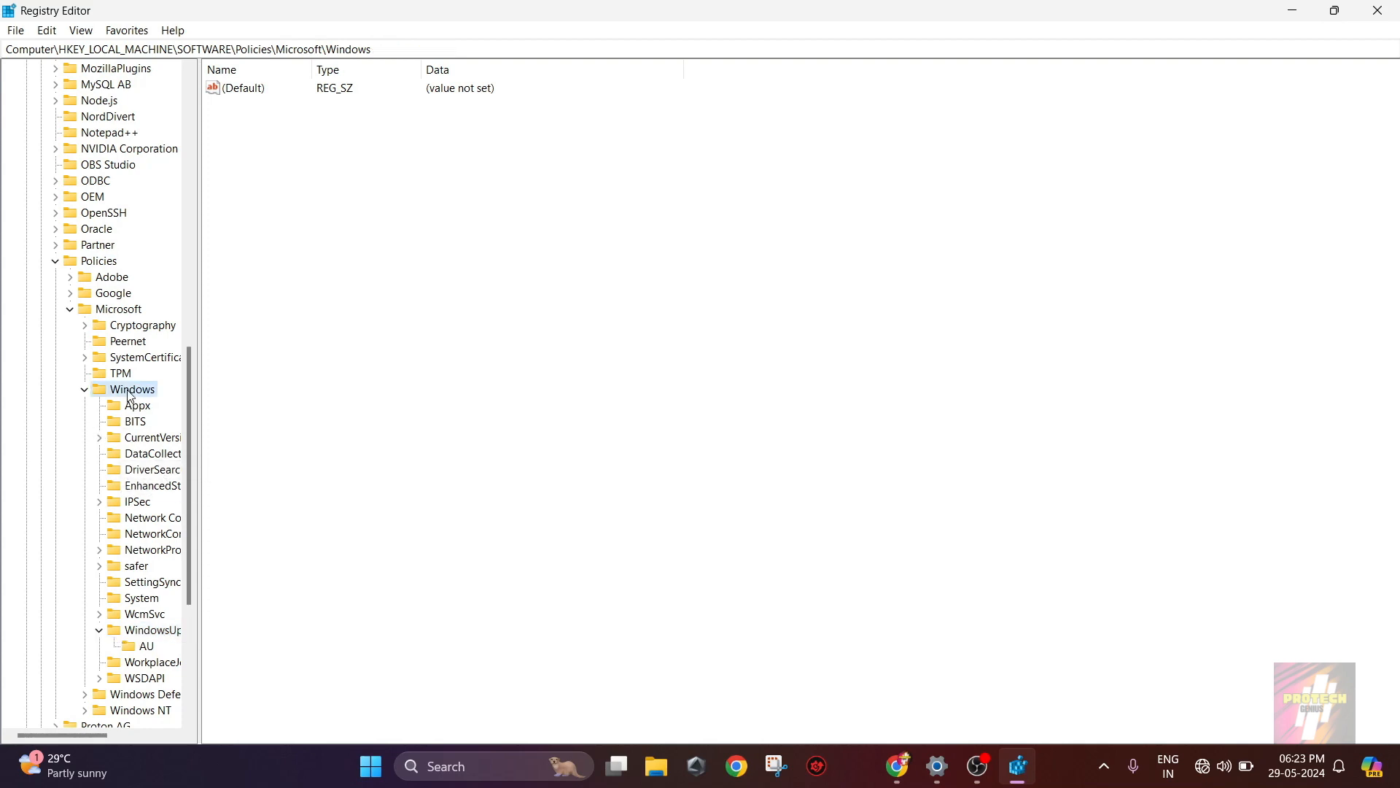
pyautogui.rightClick(129, 394)
pyautogui.moveTo(175, 421)
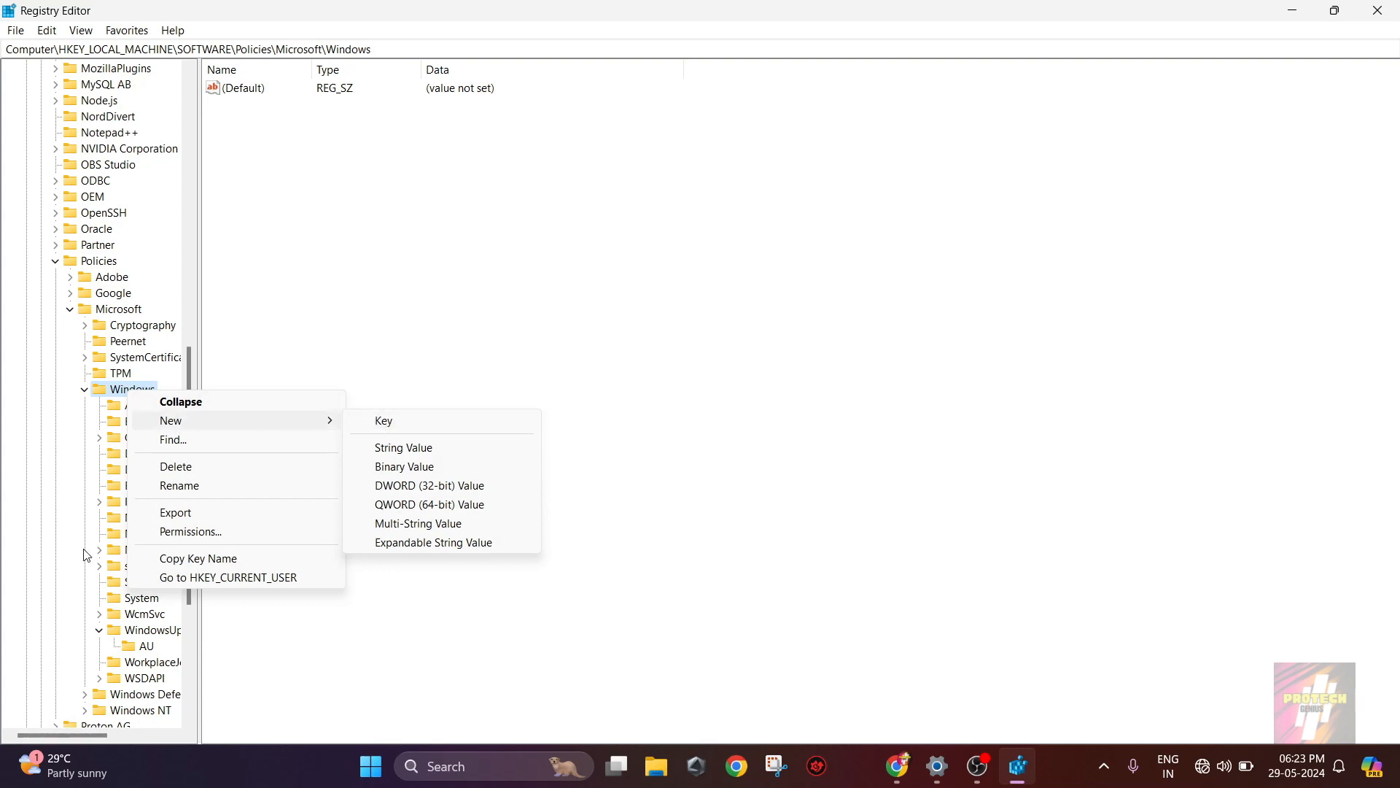
pyautogui.click(152, 632)
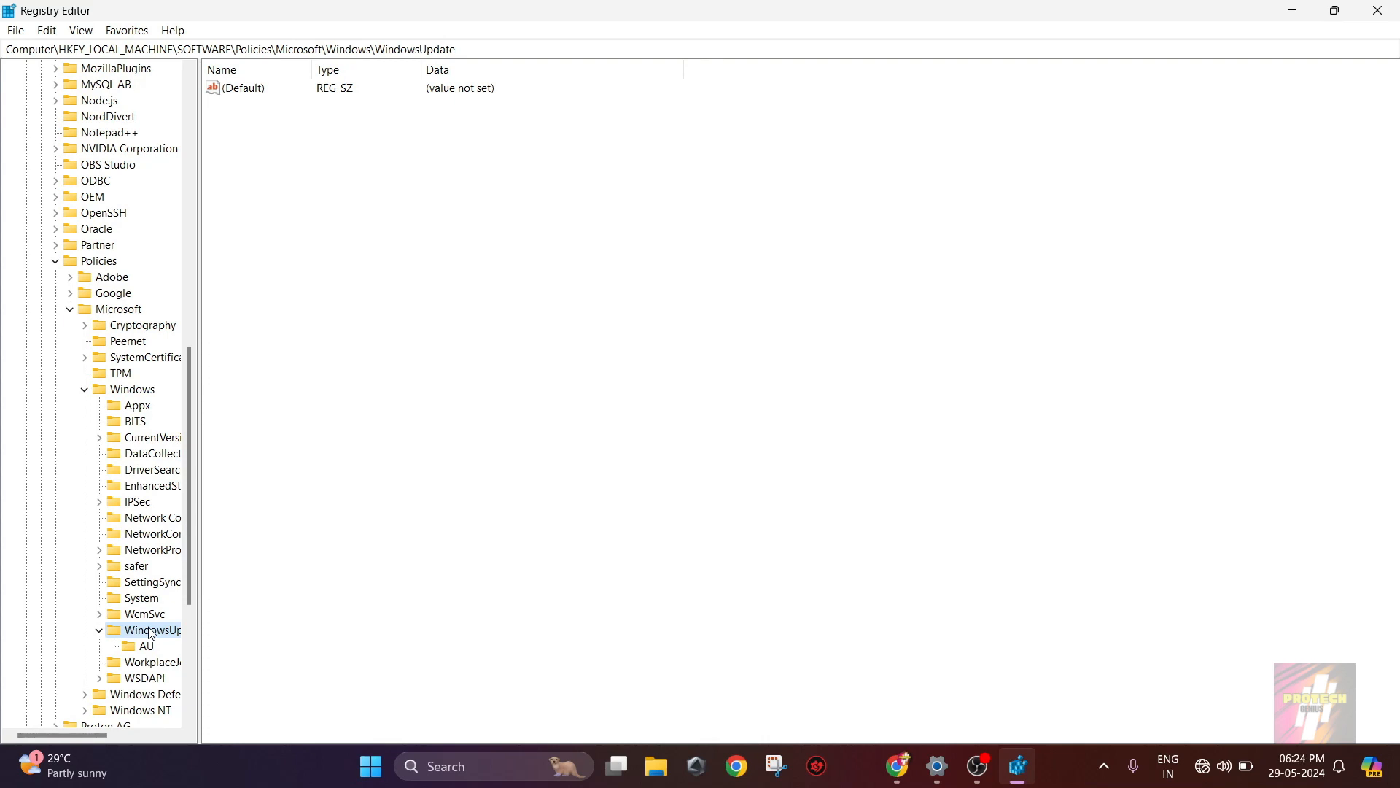
pyautogui.doubleClick(151, 631)
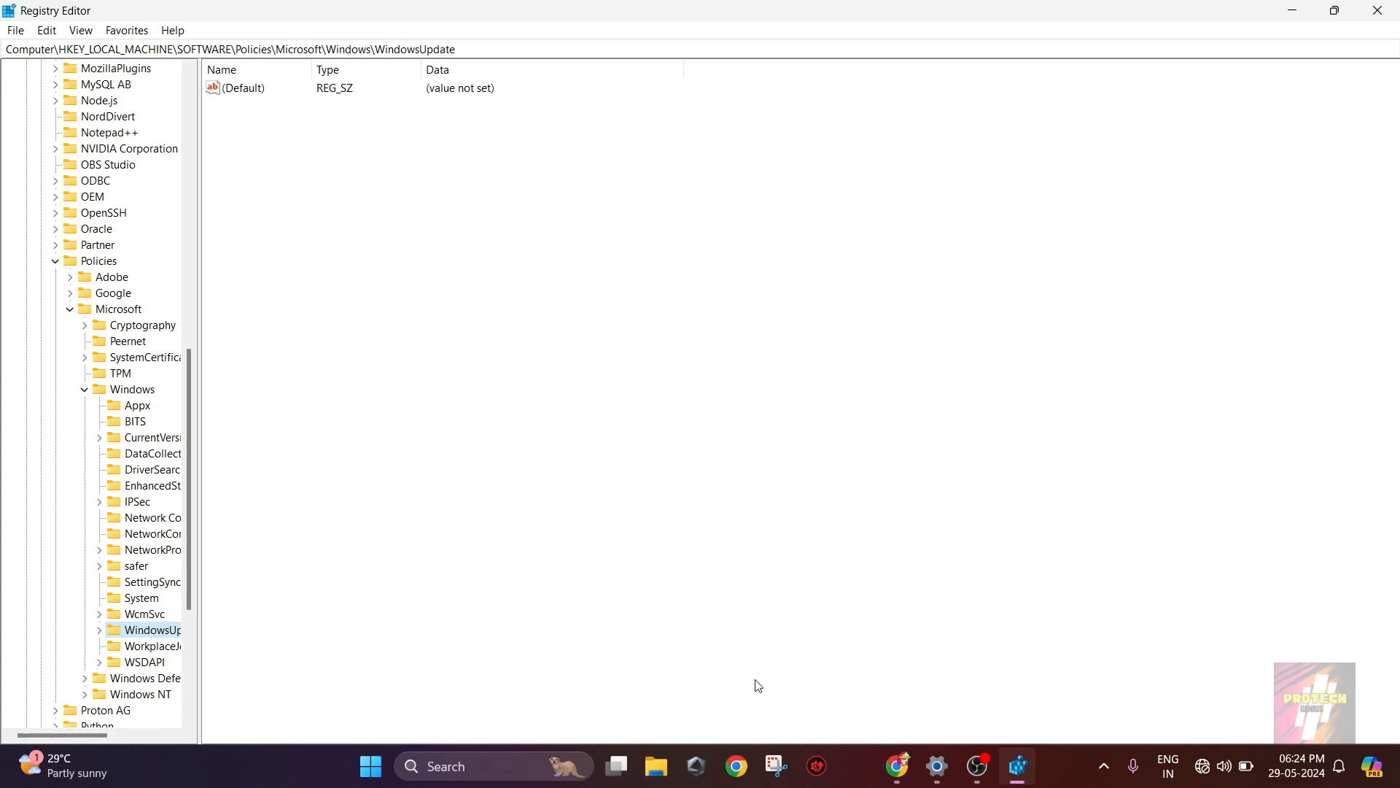
pyautogui.click(929, 774)
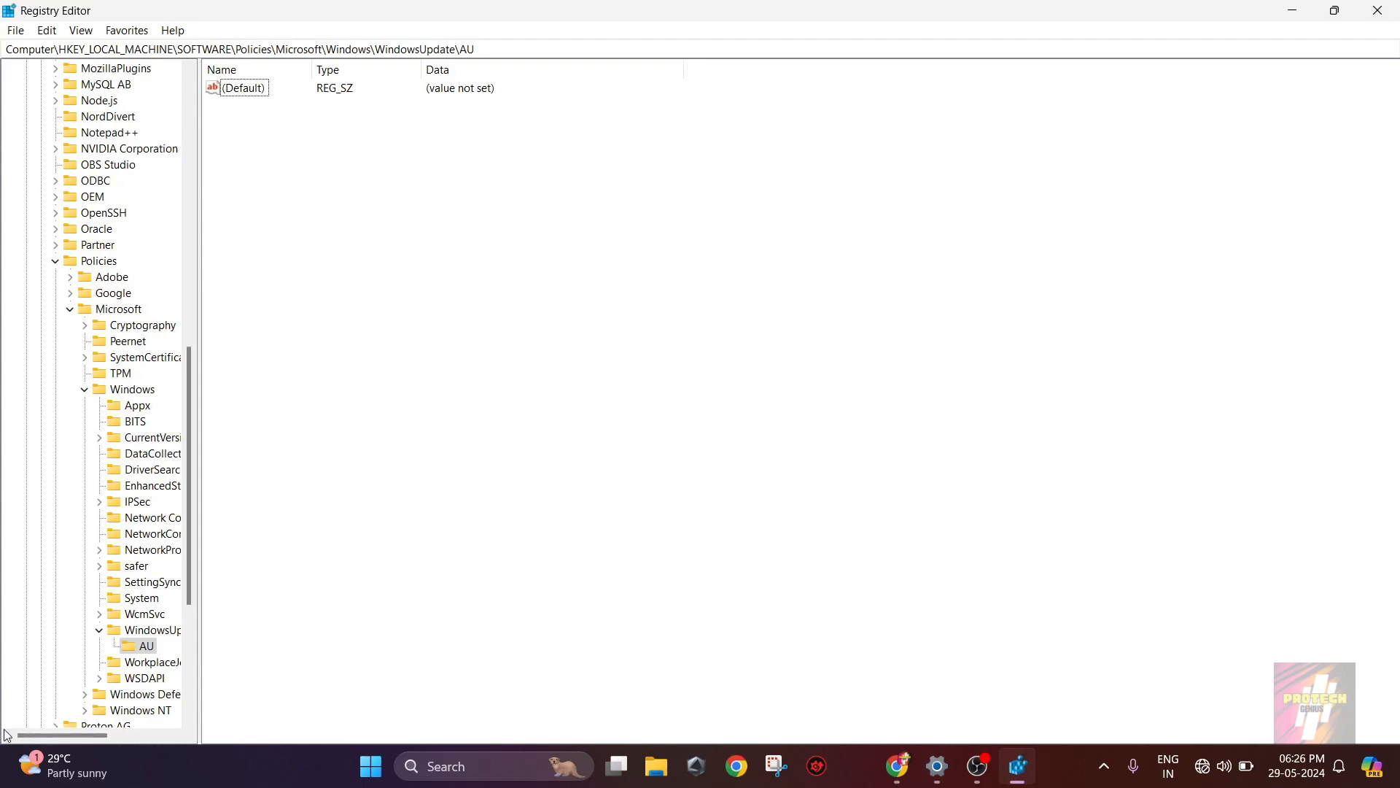
# - Collapse and re-expand the WindowsUpdate key, then review the options for creating a new item under it
pyautogui.click(101, 630)
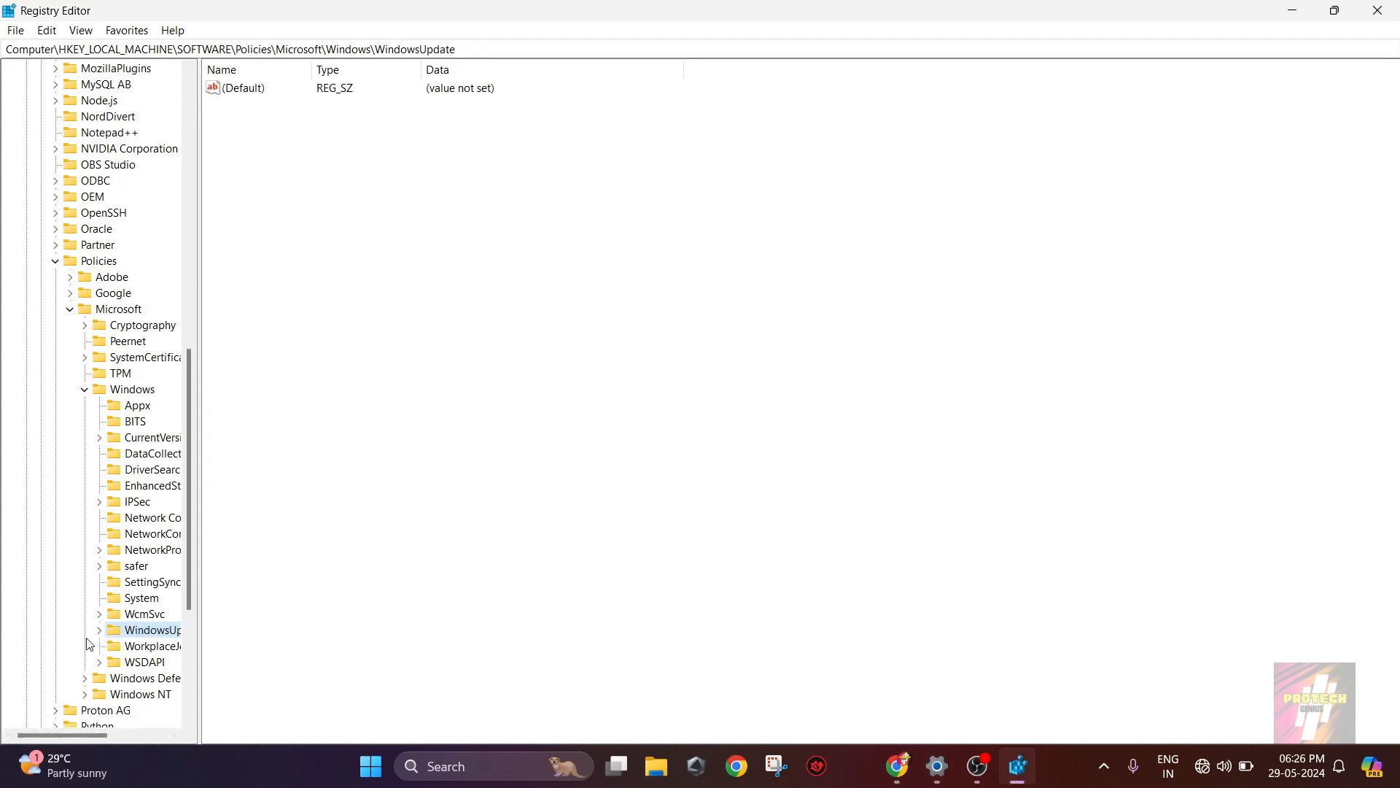
pyautogui.click(100, 632)
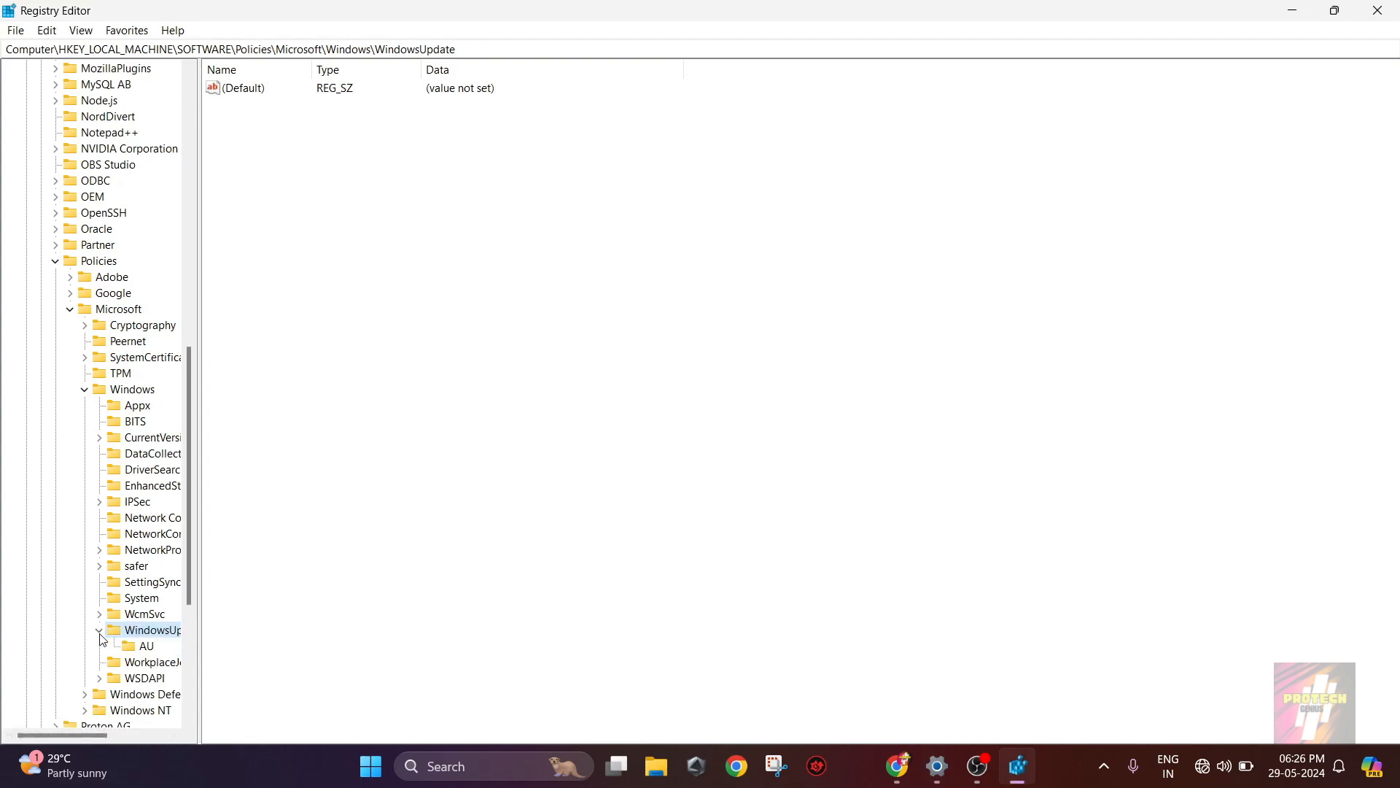
pyautogui.click(144, 647)
pyautogui.rightClick(150, 628)
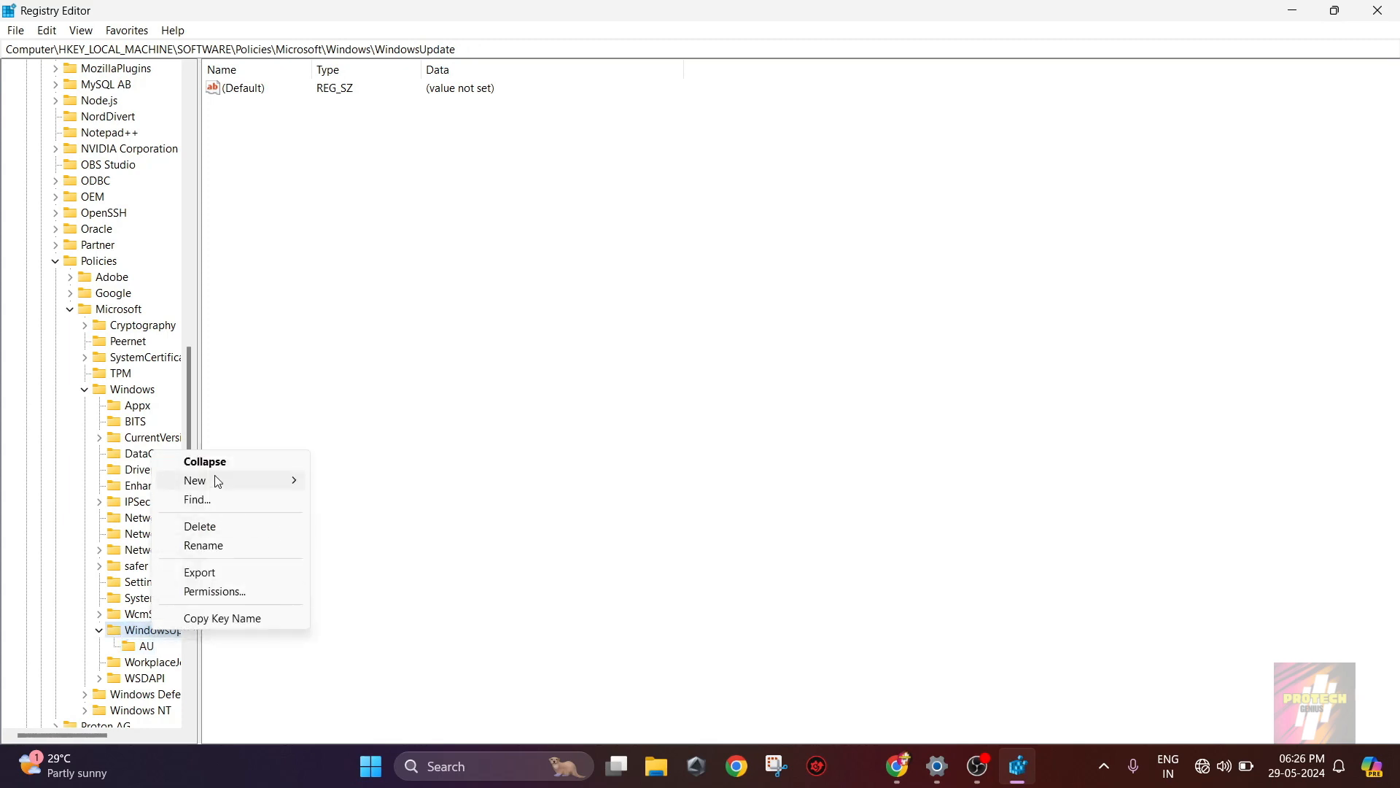
pyautogui.moveTo(222, 484)
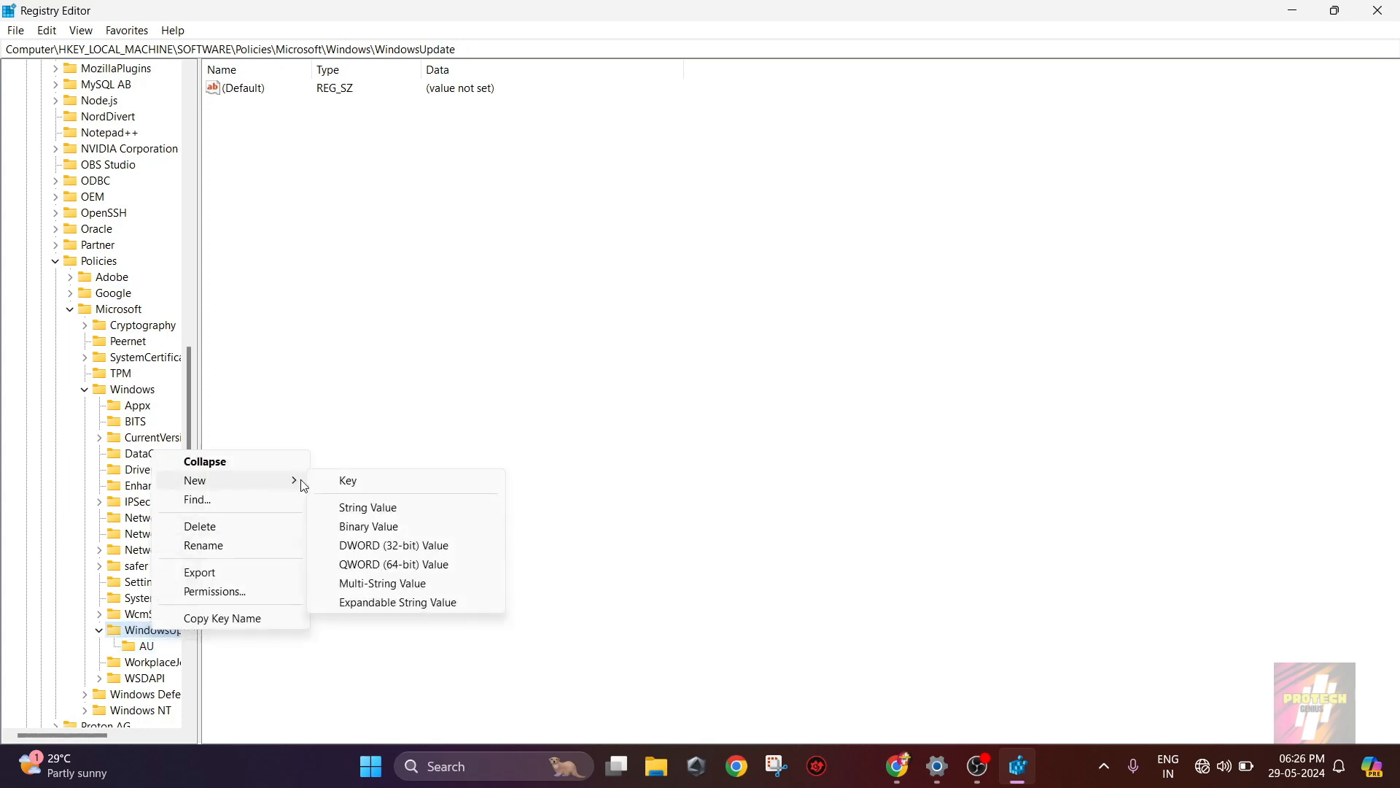
# - Create a DWORD (32-bit) value named NoAutoUpdate in the AU key under WindowsUpdate
pyautogui.click(145, 649)
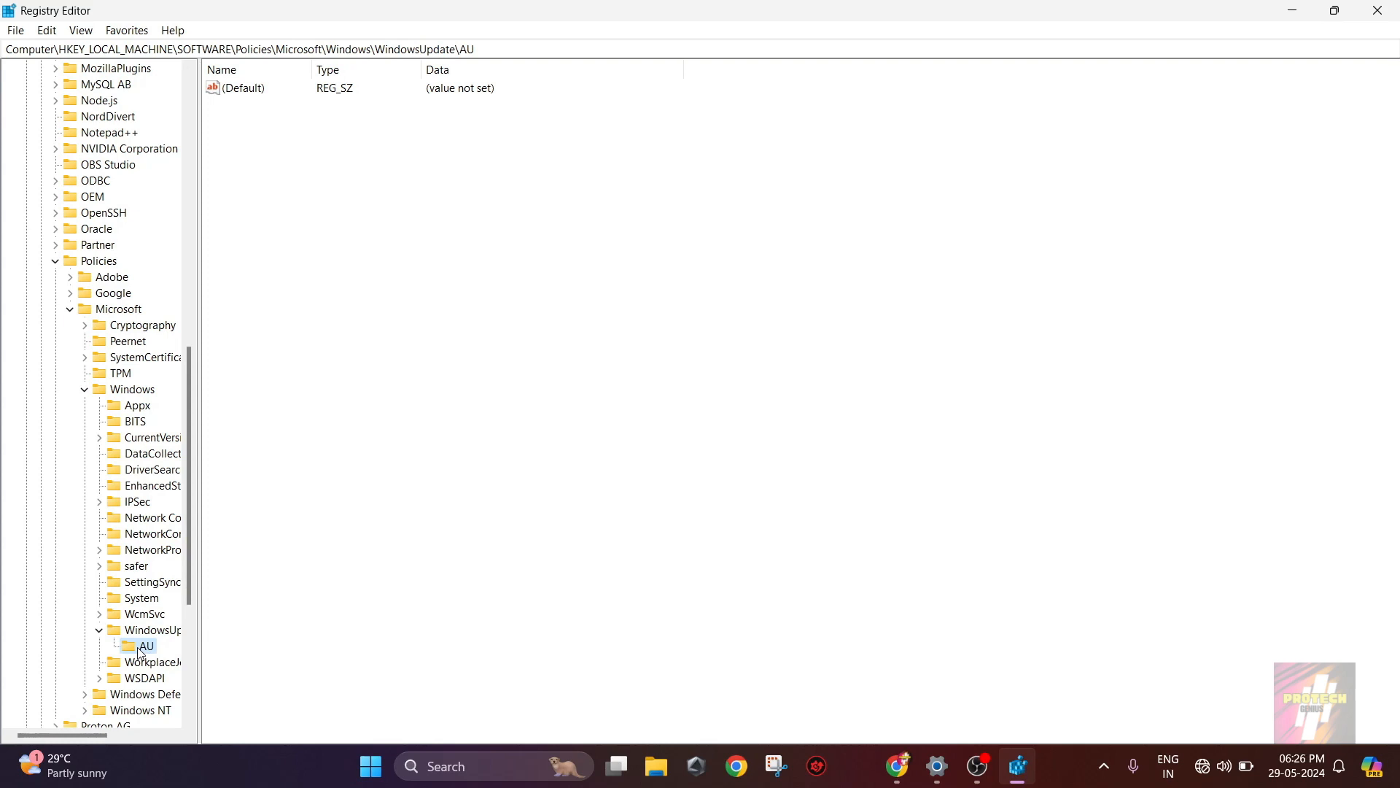
pyautogui.rightClick(140, 652)
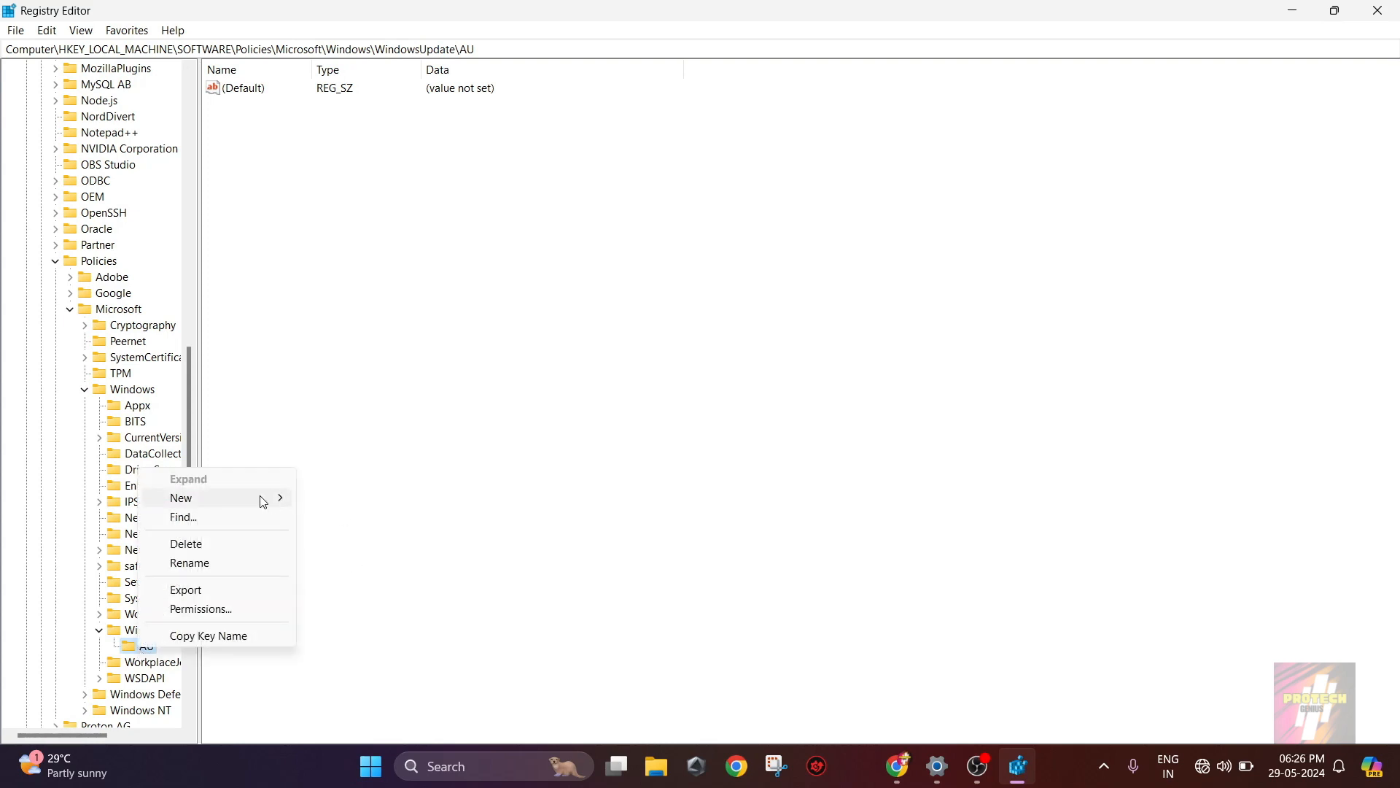
pyautogui.moveTo(261, 502)
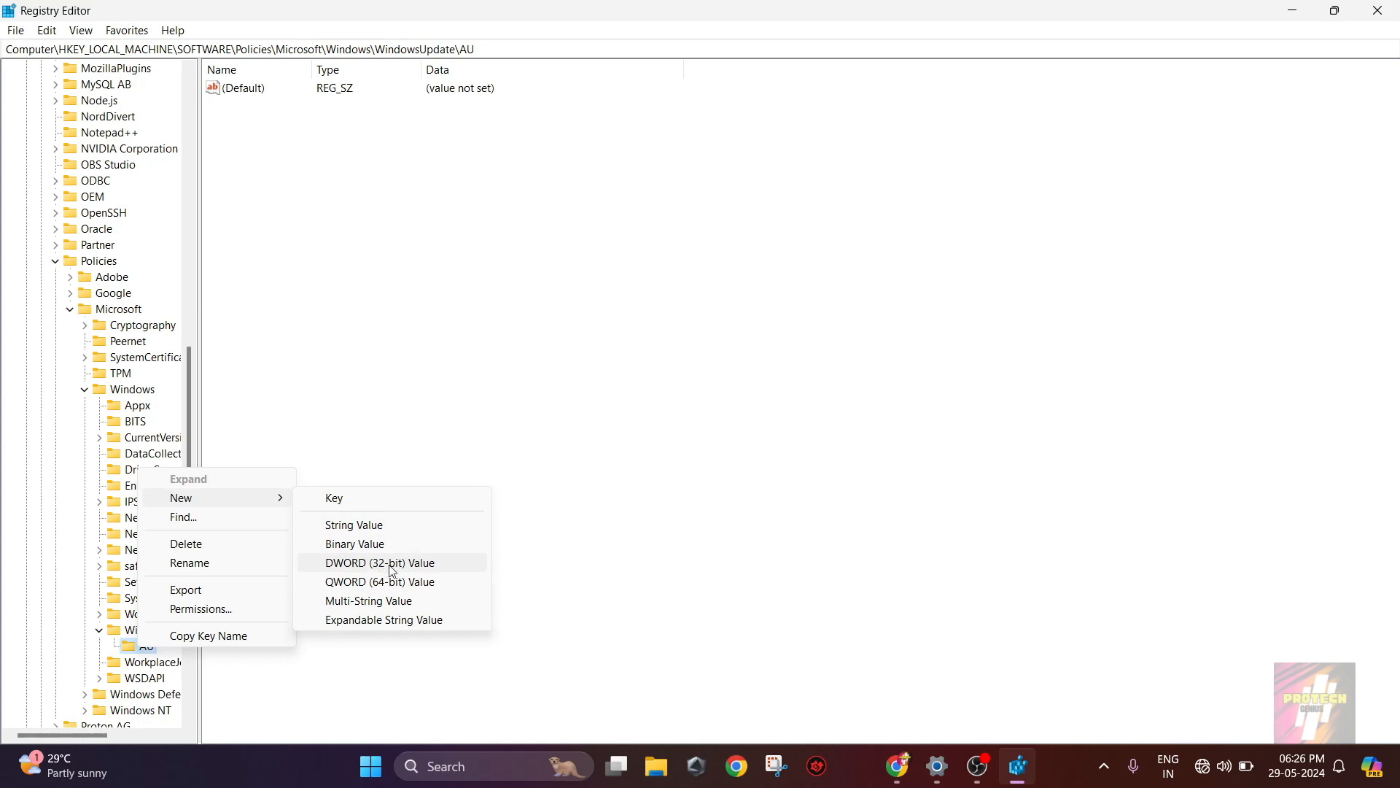
pyautogui.click(411, 571)
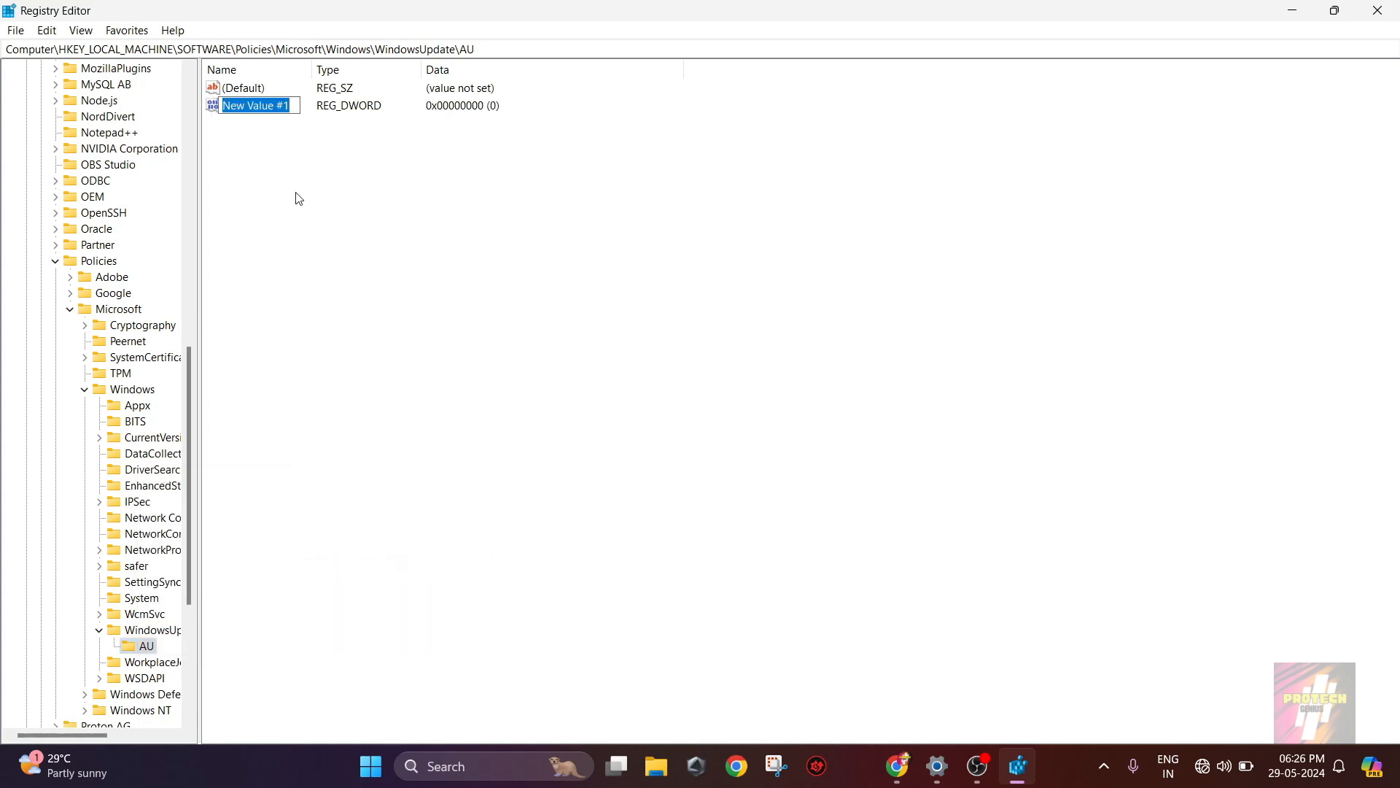
pyautogui.write('NoAutoUpdate')
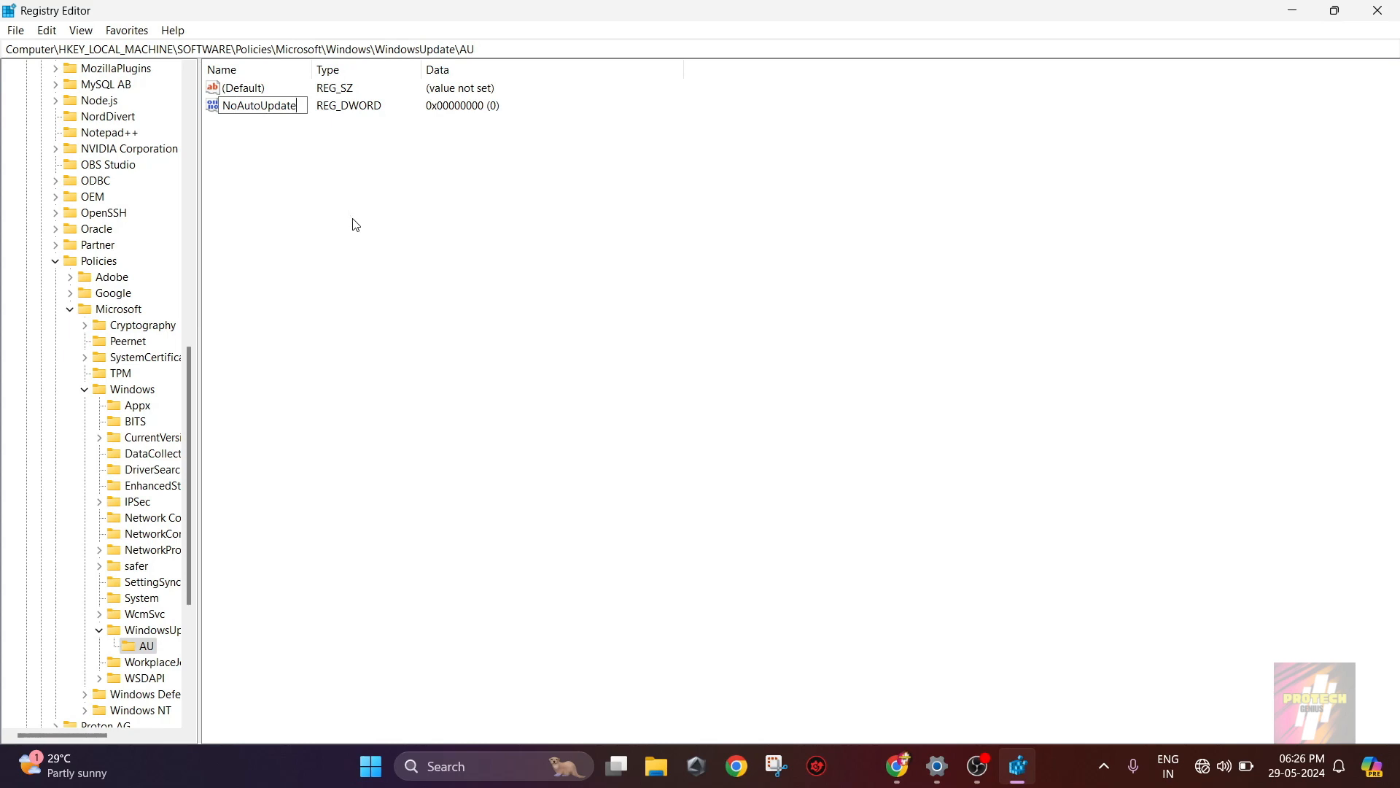
pyautogui.press('Return')
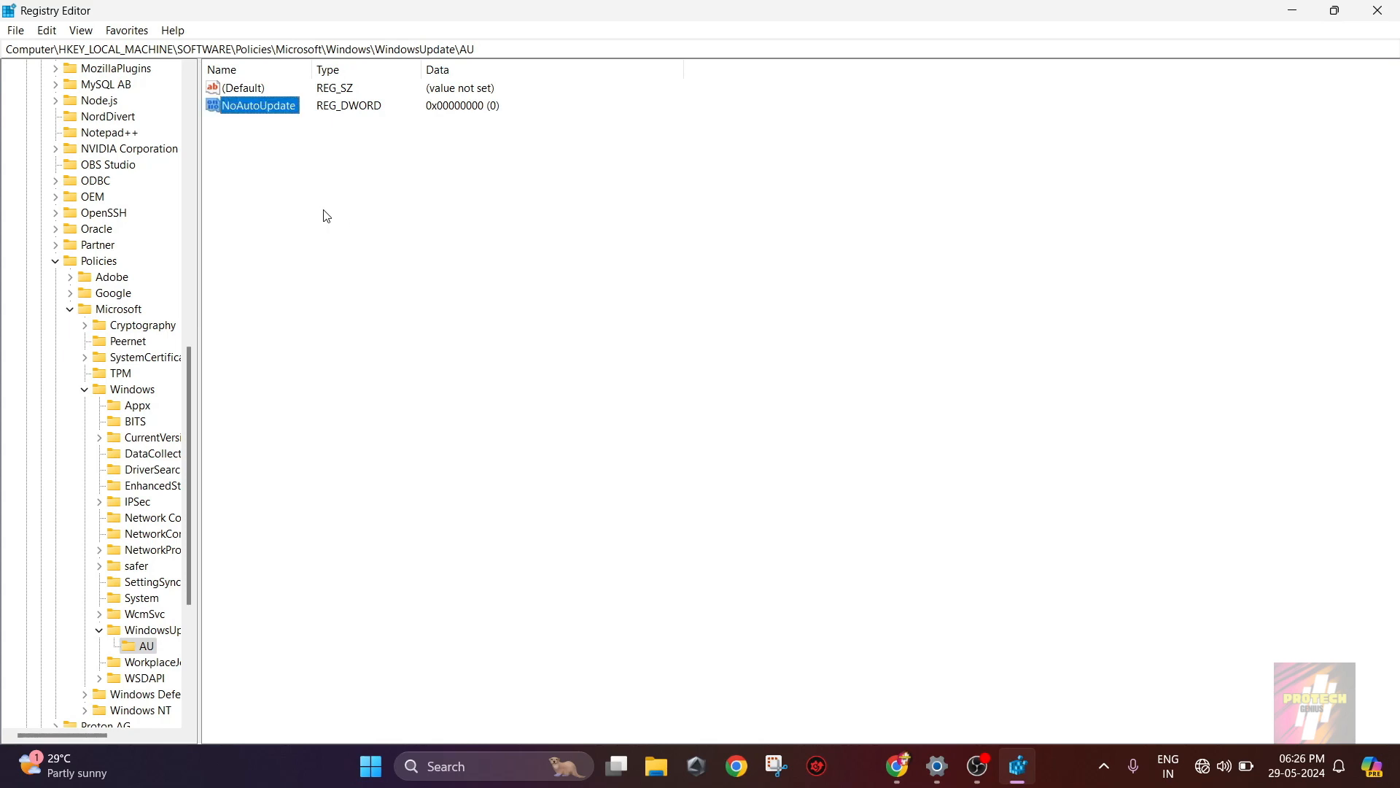
pyautogui.click(412, 188)
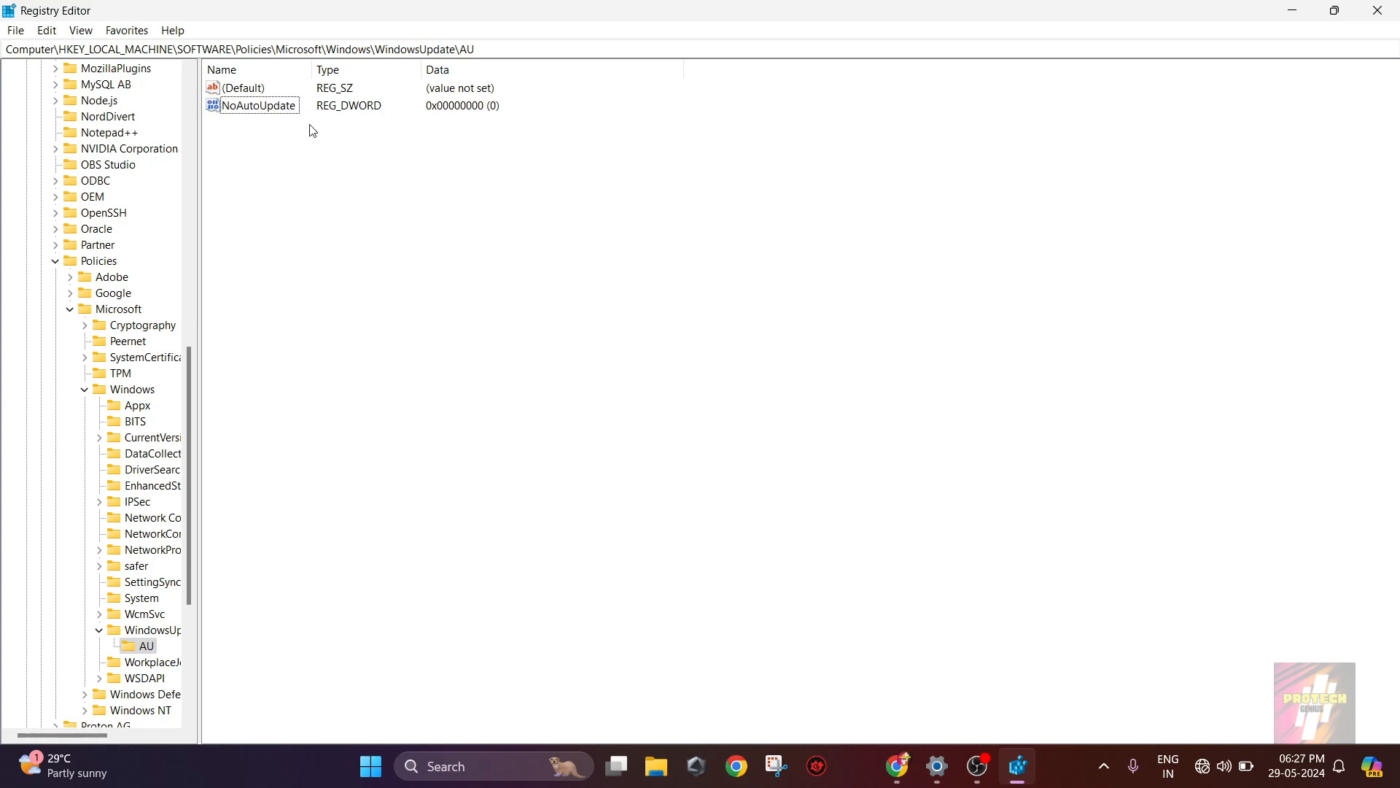
# - Set the value data of NoAutoUpdate to 1 and confirm the edit
pyautogui.doubleClick(242, 108)
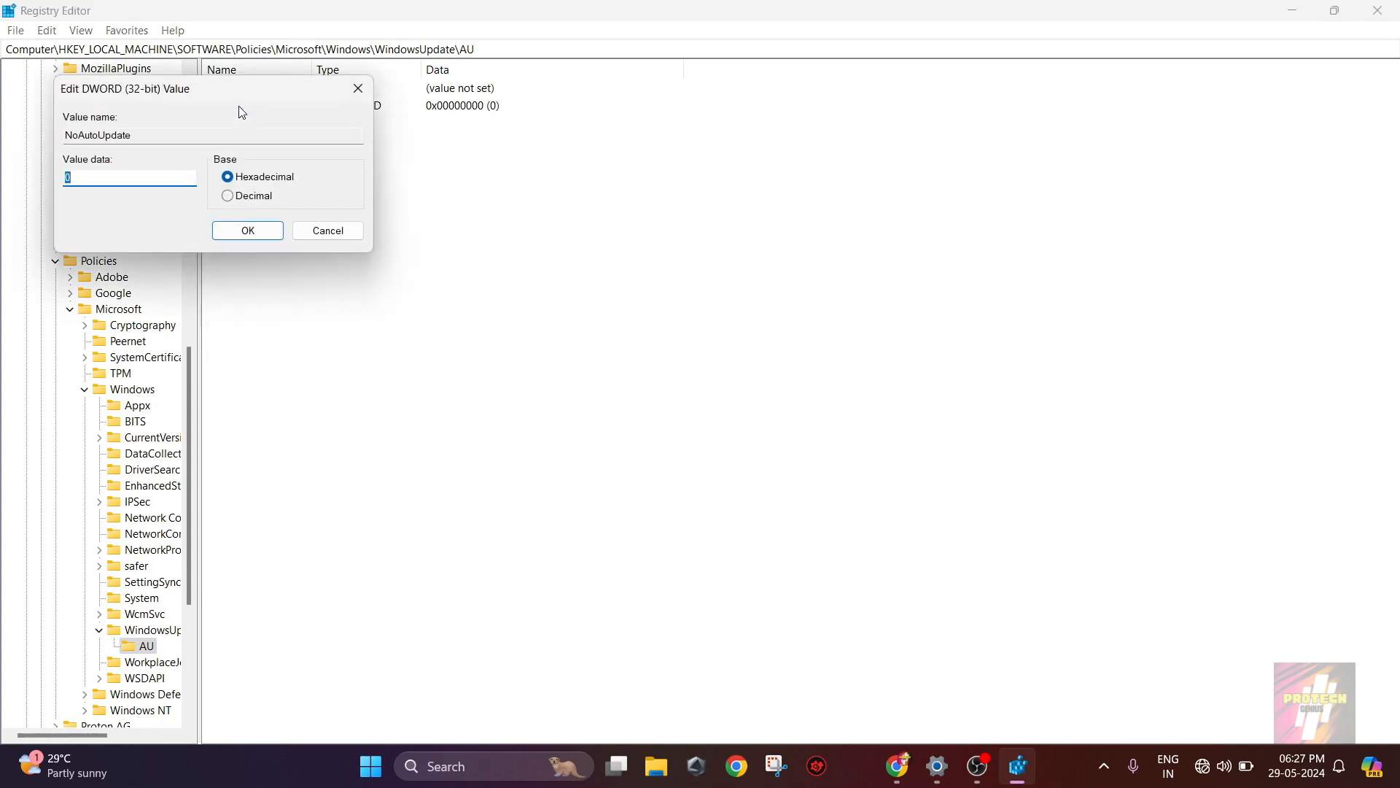
pyautogui.press('BackSpace')
pyautogui.write('1')
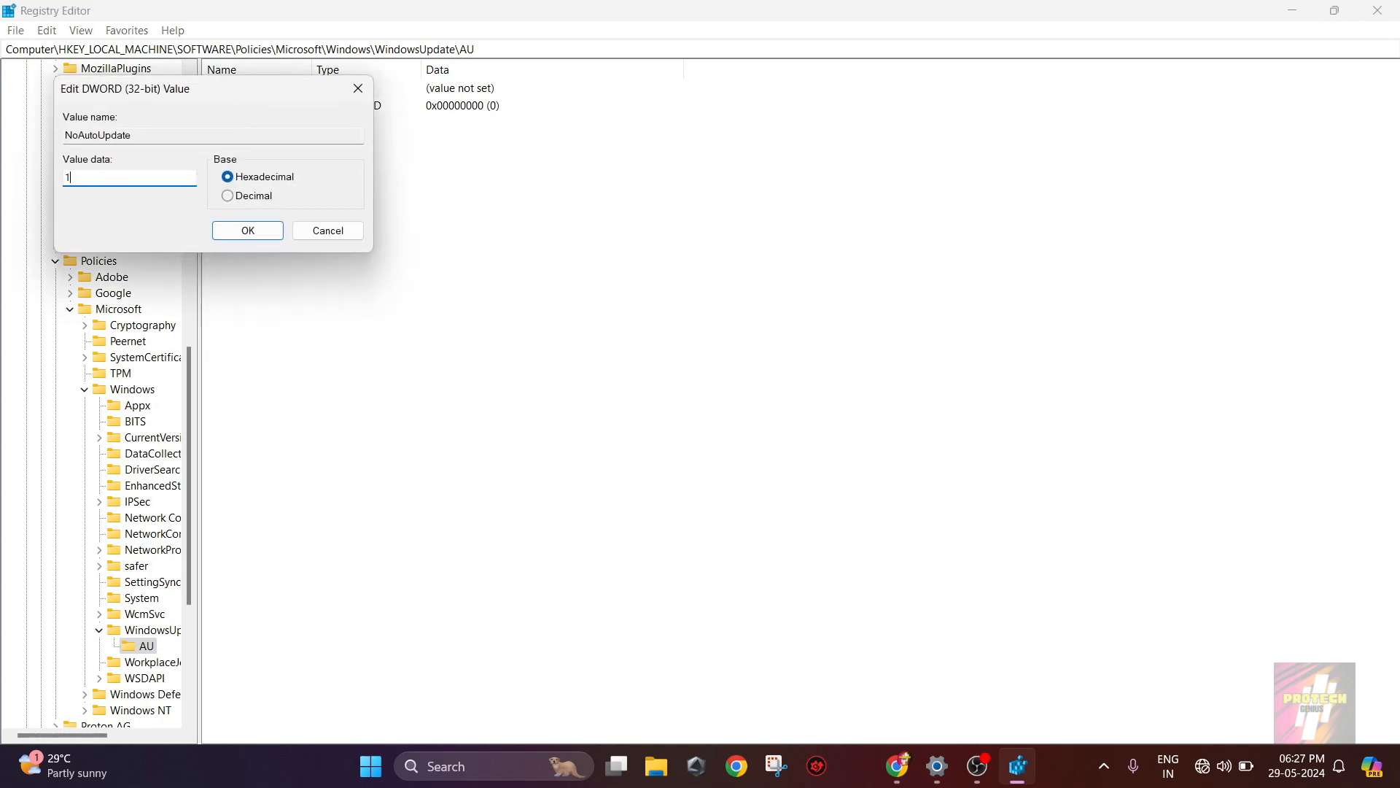
pyautogui.click(249, 231)
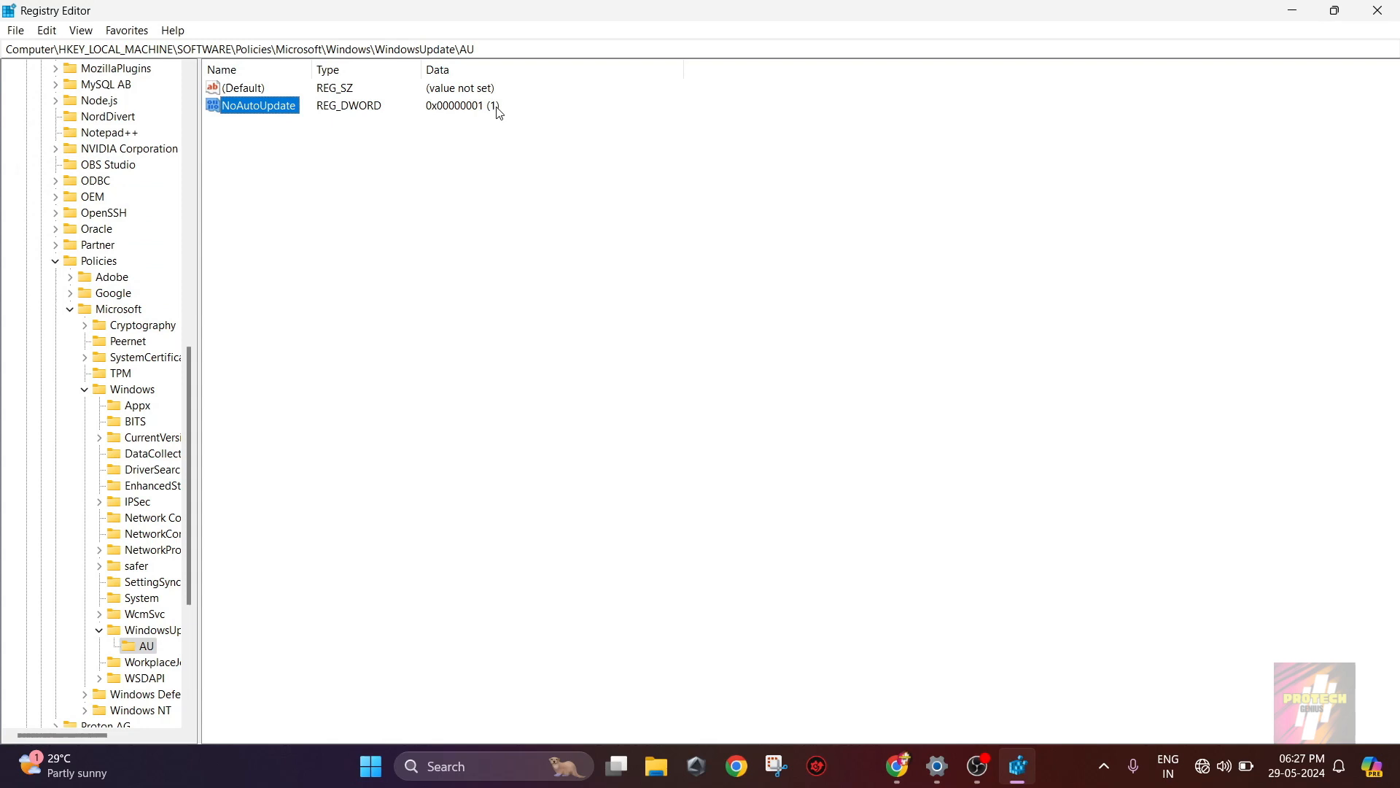
pyautogui.click(405, 239)
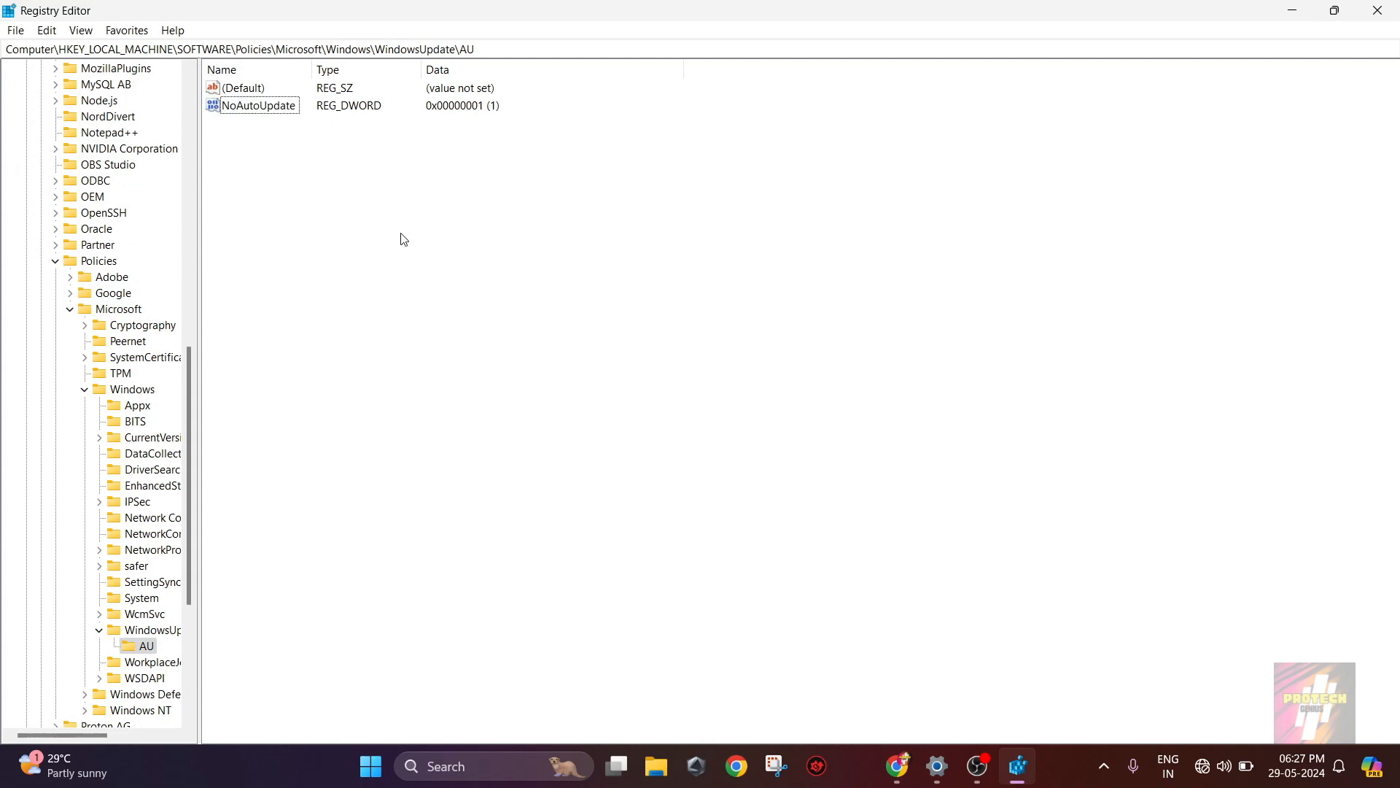